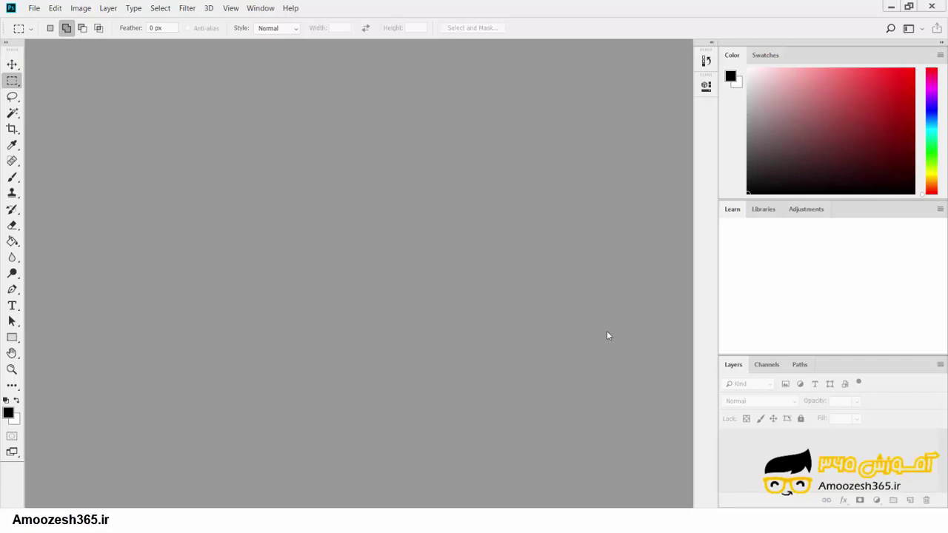
# Start a new Photoshop document with the Film & Video document type
pyautogui.click(34, 8)
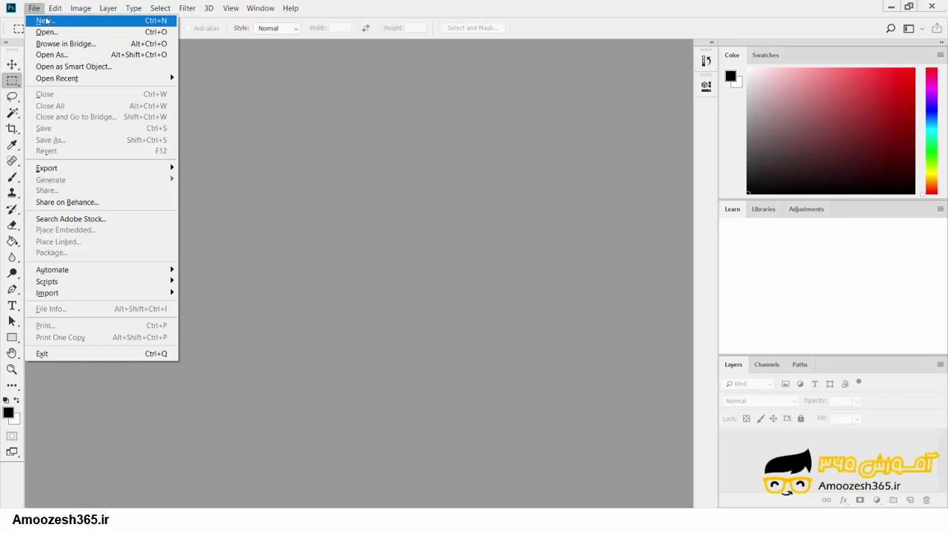
pyautogui.click(46, 21)
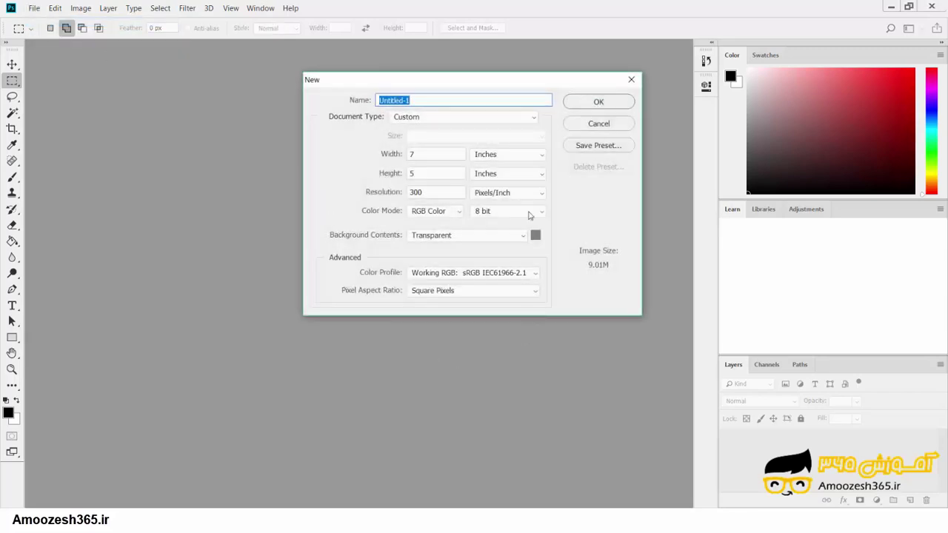
pyautogui.moveTo(519, 85); pyautogui.dragTo(513, 94)
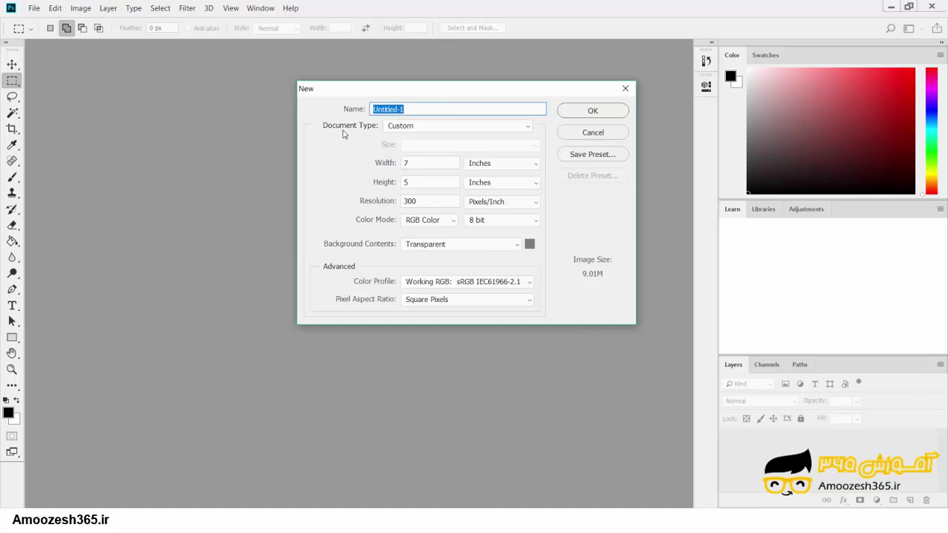
pyautogui.click(532, 130)
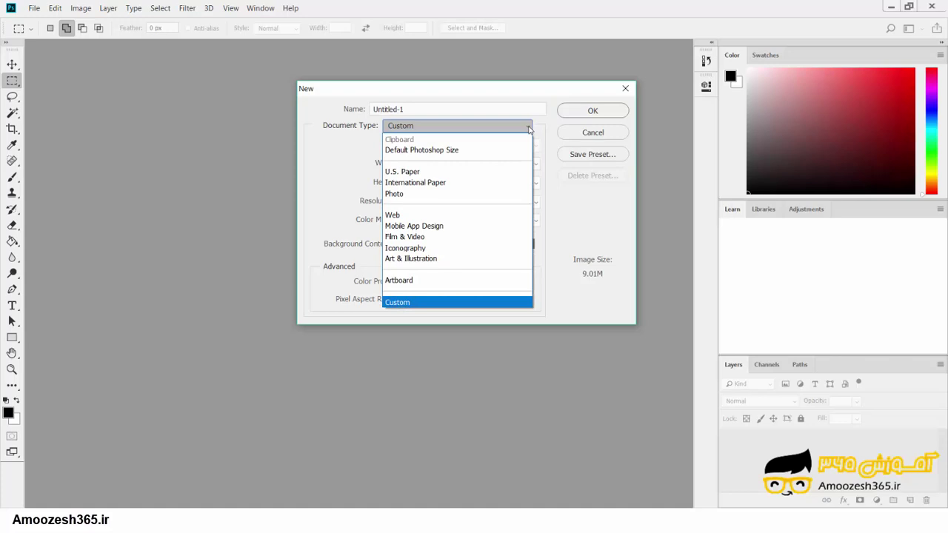
pyautogui.click(487, 239)
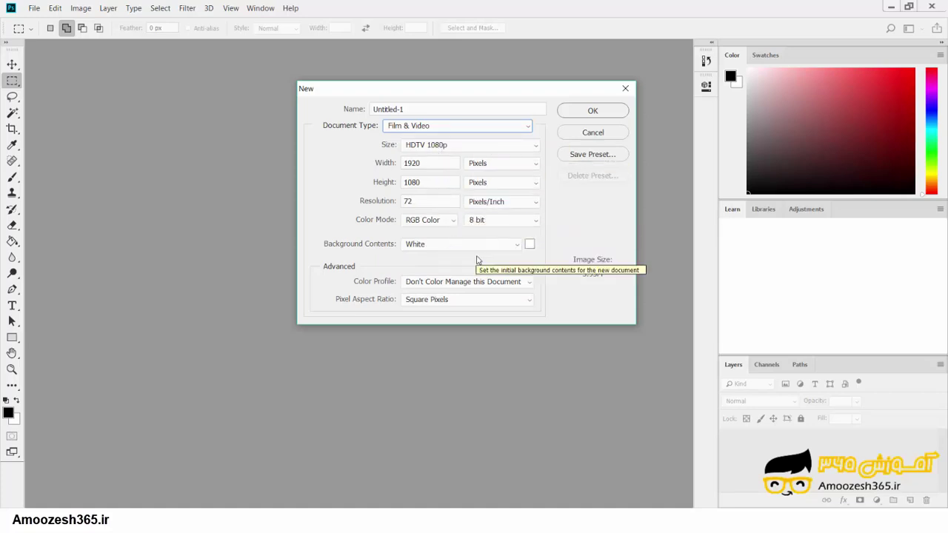
# Name the document Amoozesh365.ir and bring up the video size presets
pyautogui.click(415, 109)
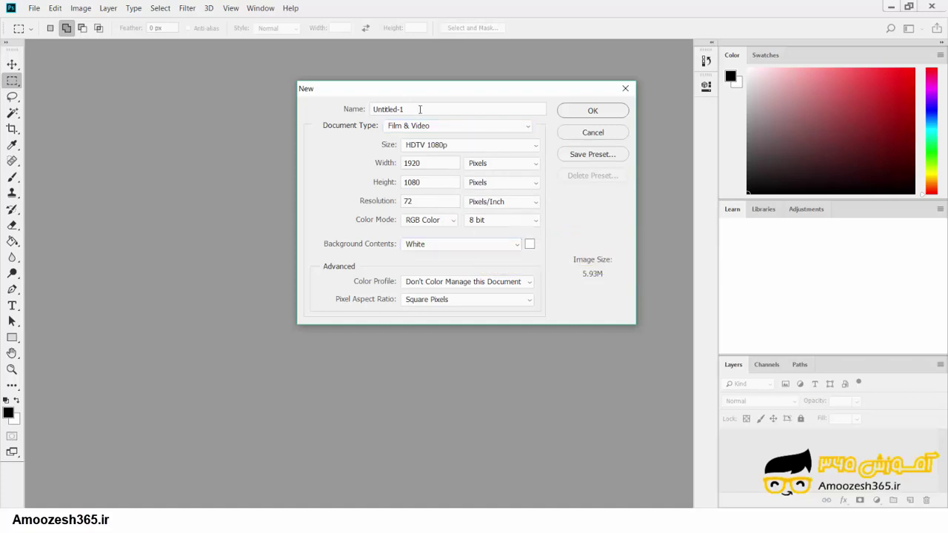
pyautogui.moveTo(418, 109); pyautogui.dragTo(324, 108)
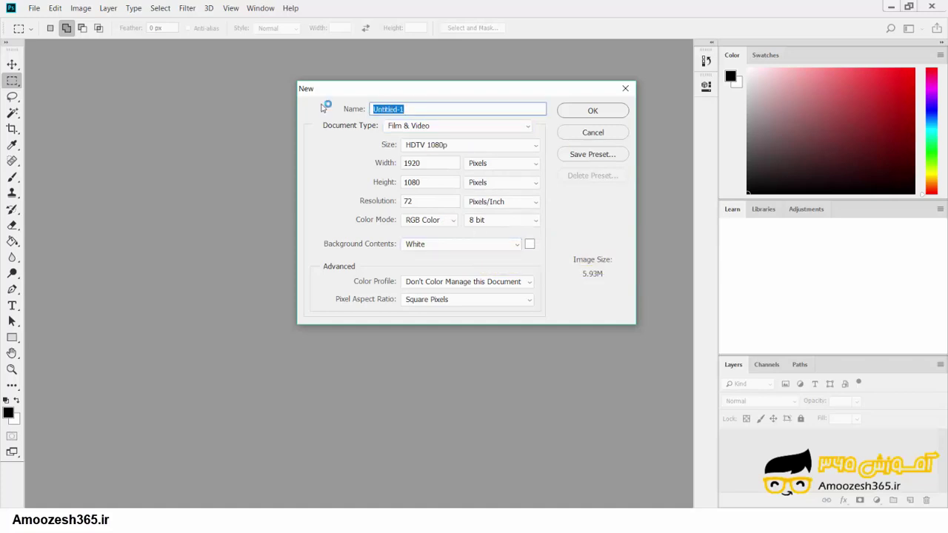
pyautogui.write('Am')
pyautogui.write('oozesh')
pyautogui.write('365.')
pyautogui.write('ir')
pyautogui.click(533, 146)
pyautogui.click(532, 149)
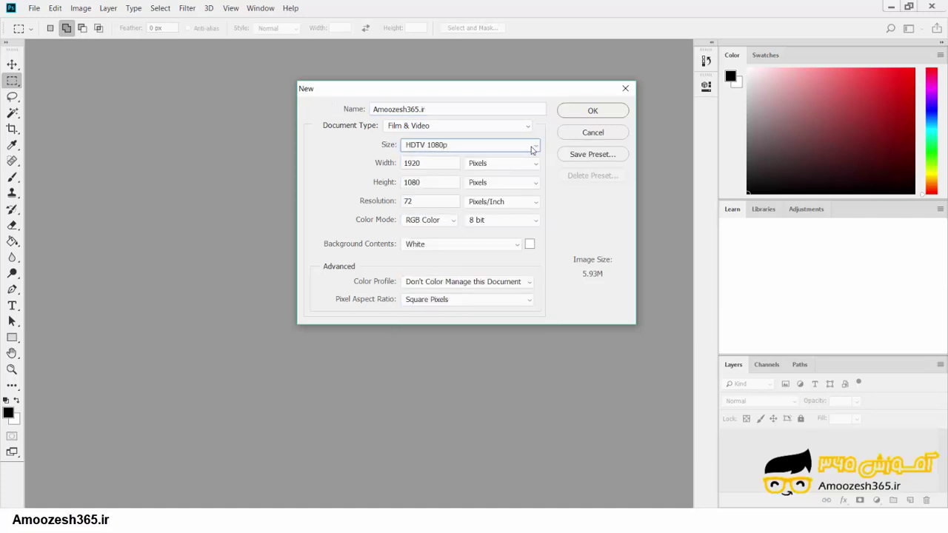
pyautogui.click(532, 149)
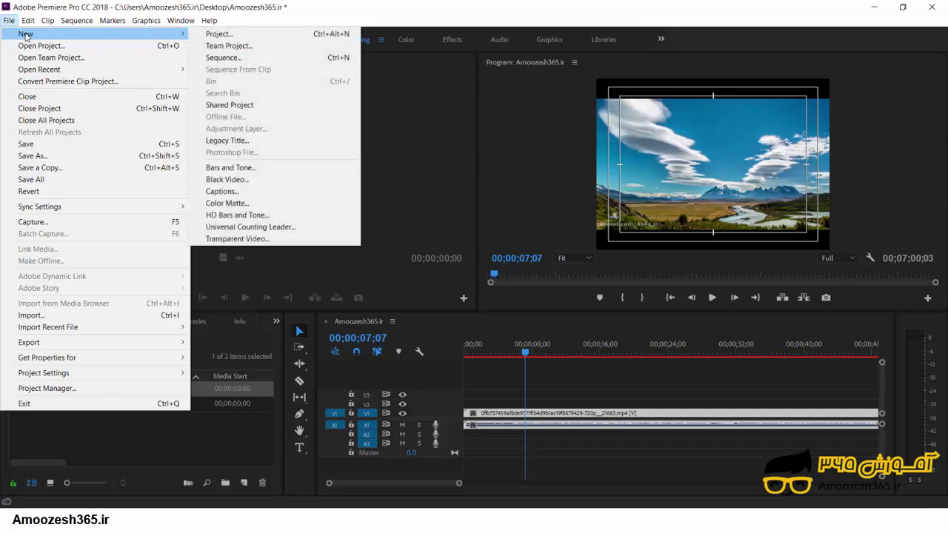
# Open the New Sequence settings via File > New > Sequence in Premiere Pro
pyautogui.click(241, 57)
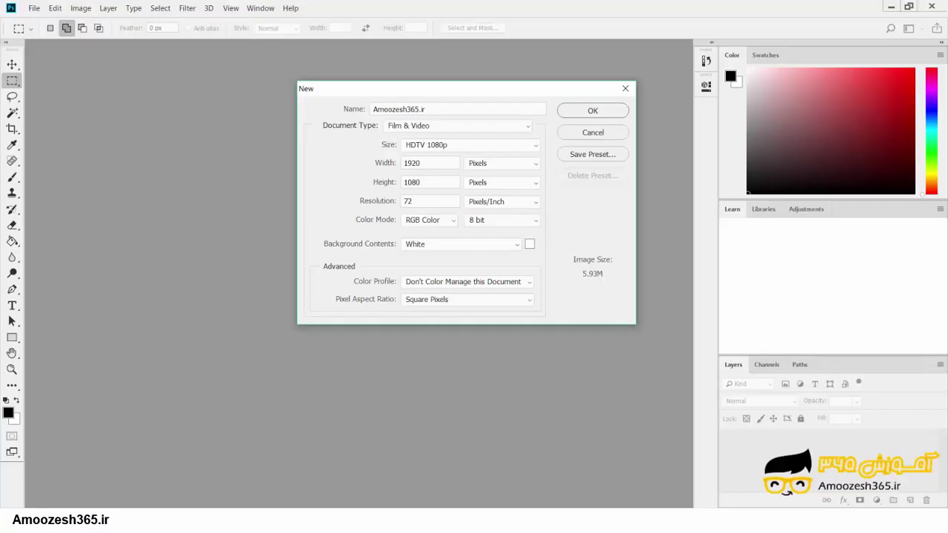
# Keep the HDTV 1080p size, set Background Contents to Transparent, and create the document
pyautogui.click(533, 145)
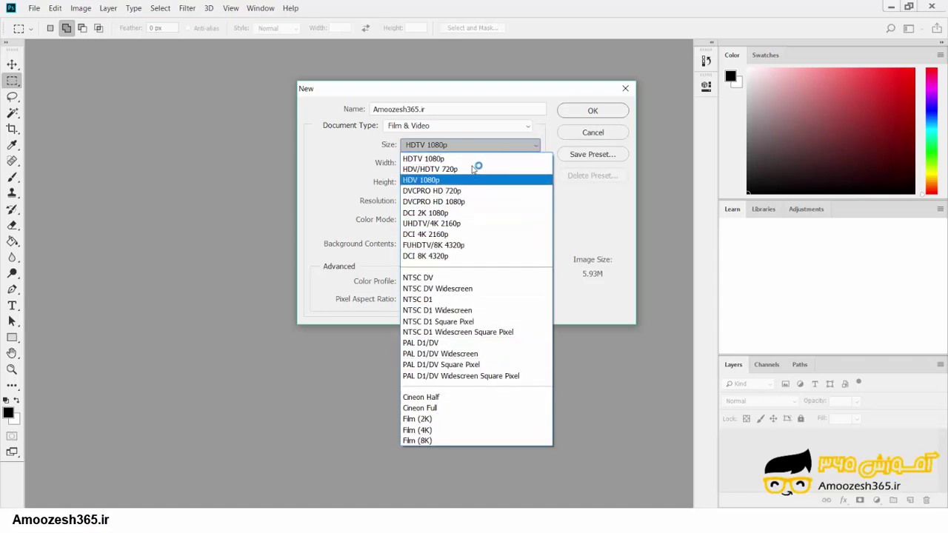
pyautogui.click(604, 220)
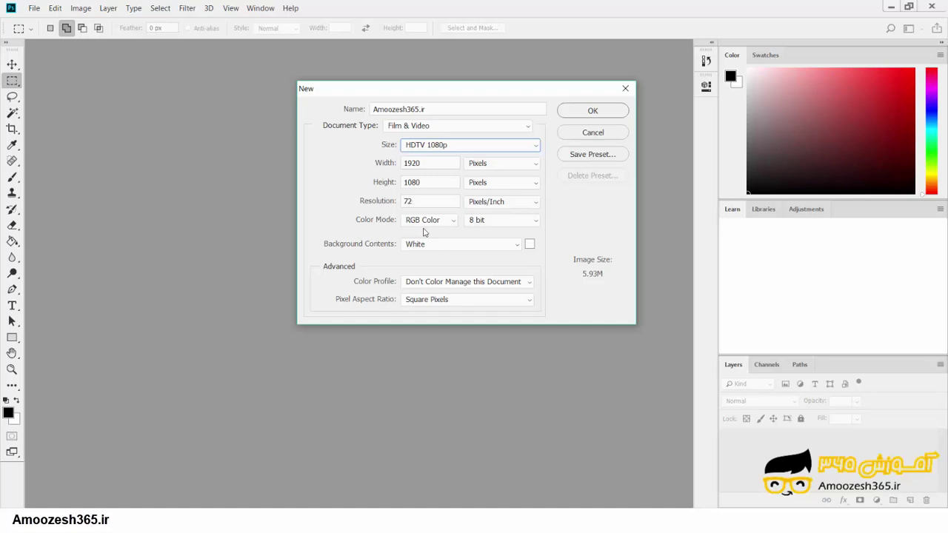
pyautogui.click(478, 249)
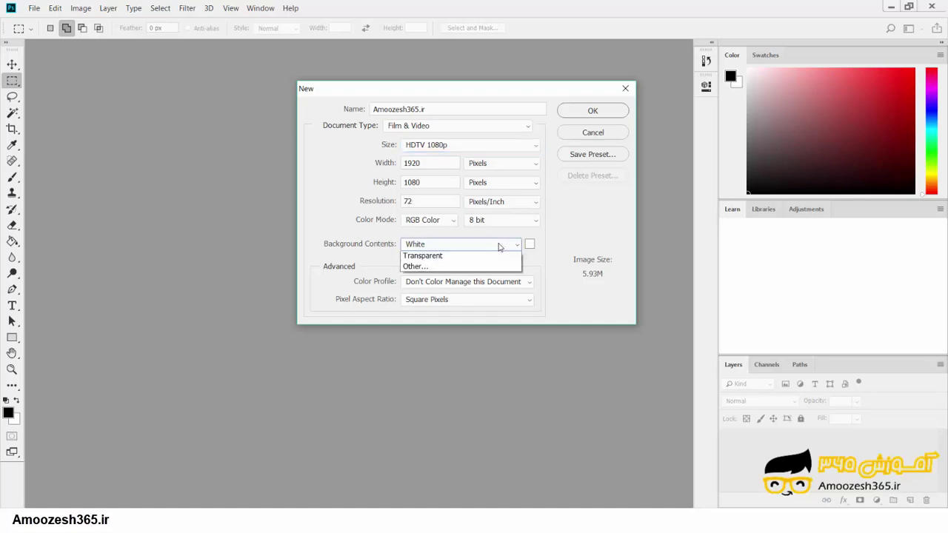
pyautogui.click(489, 295)
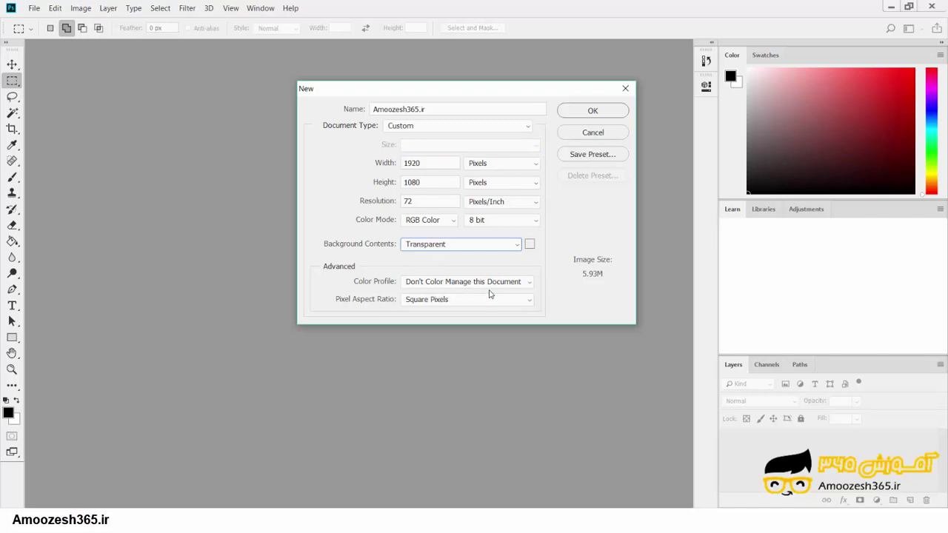
pyautogui.click(591, 112)
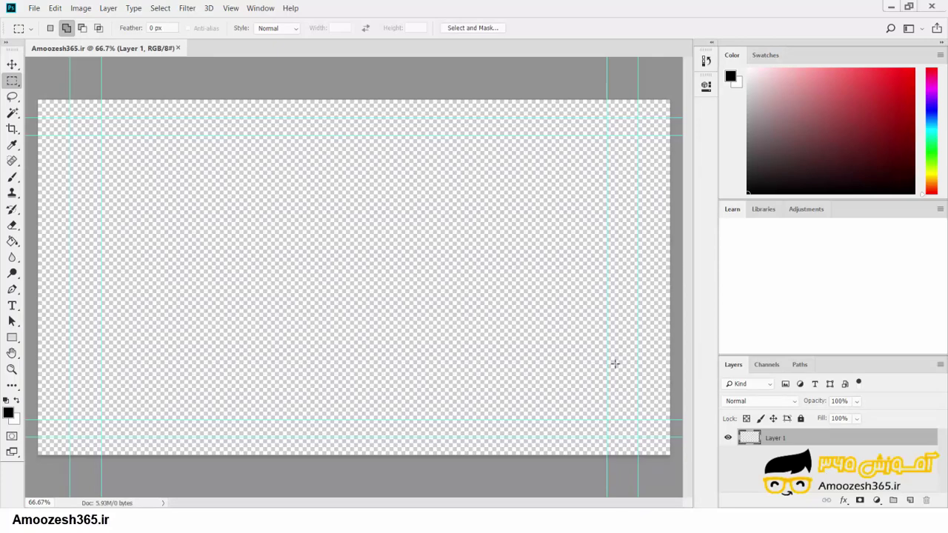
# Zoom the canvas out to 33.3% so the whole frame and guides show
pyautogui.hotkey('ctrl', '-')
pyautogui.hotkey('ctrl', '-')
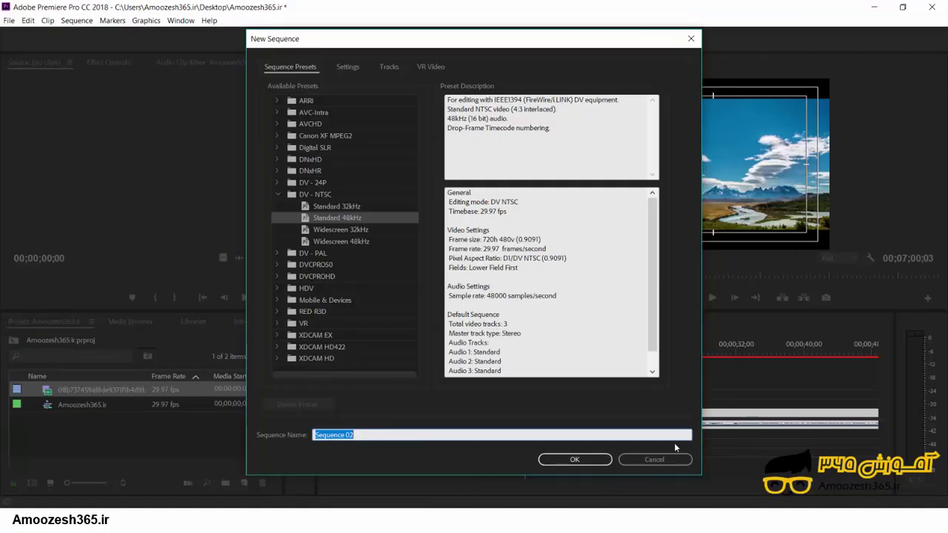
# Cancel New Sequence and leave Safe Margins checked in the Program Monitor menu
pyautogui.click(672, 461)
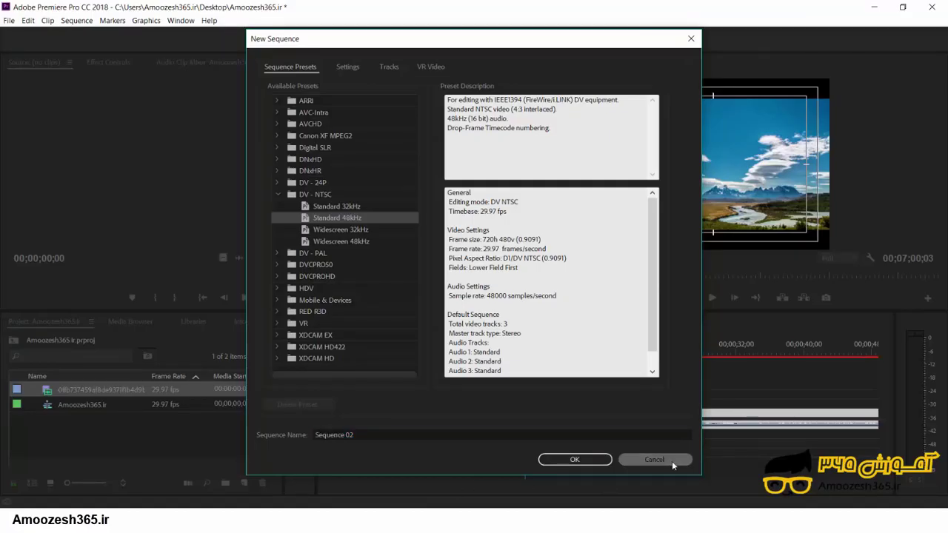
pyautogui.rightClick(717, 138)
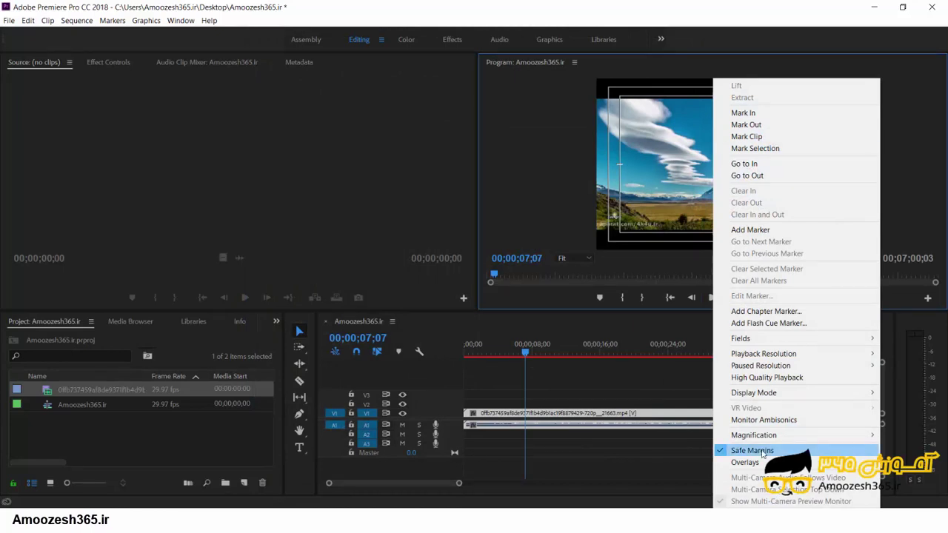
pyautogui.click(605, 158)
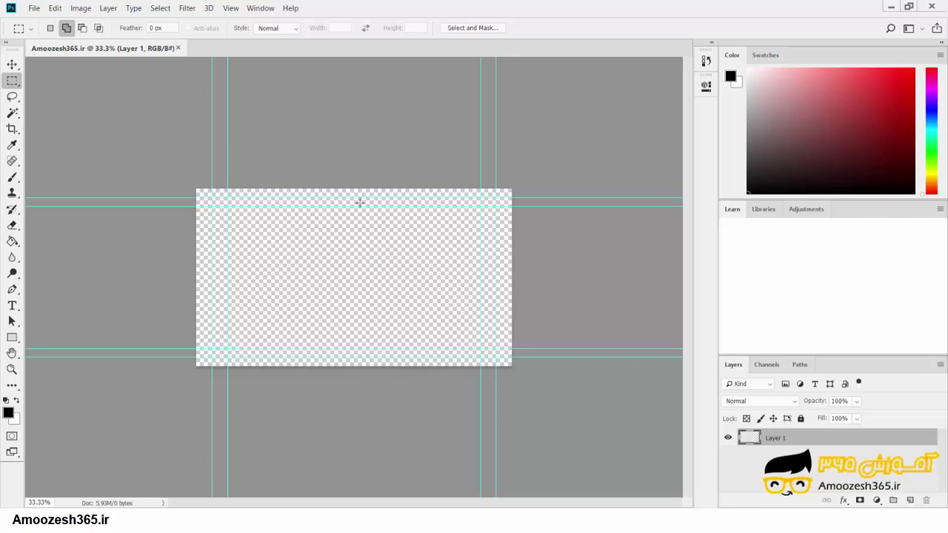
# Open the Untitled-1 image from the D:\Premiere Pro CC 2018 folder
pyautogui.click(36, 9)
pyautogui.press('Escape')
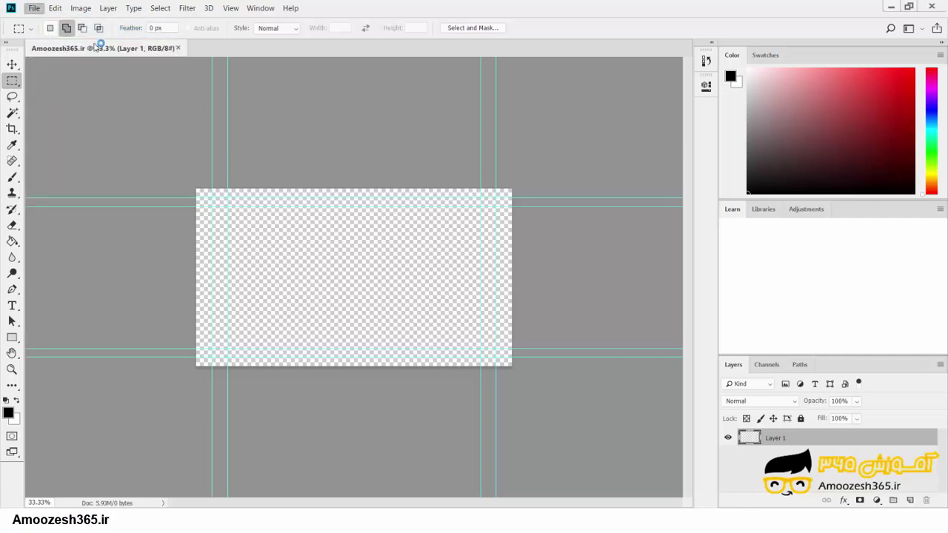
pyautogui.click(305, 197)
pyautogui.hotkey('ctrl', 'o')
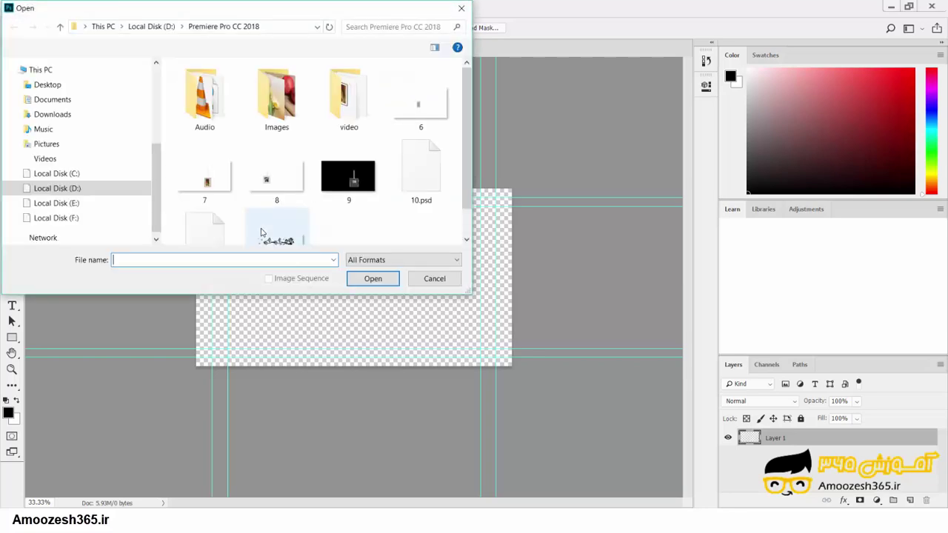
pyautogui.click(260, 232)
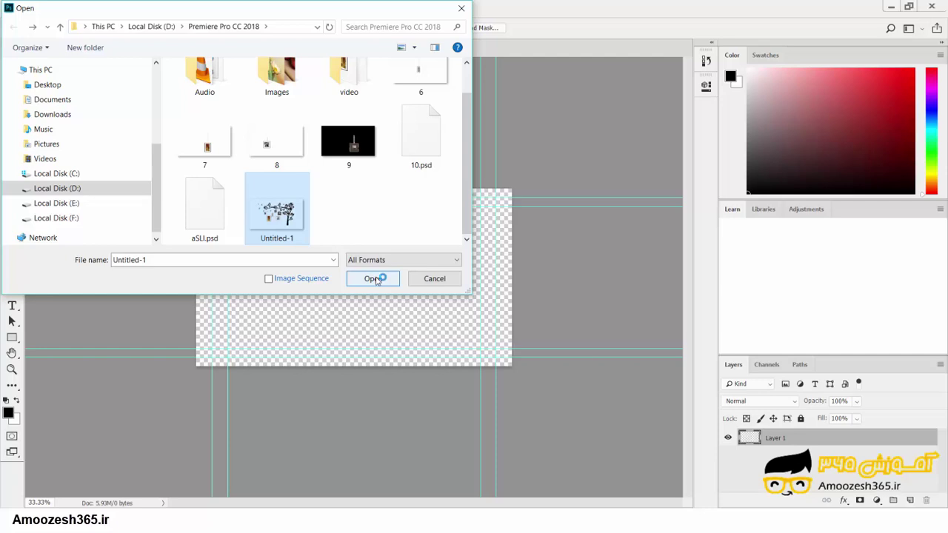
pyautogui.click(372, 280)
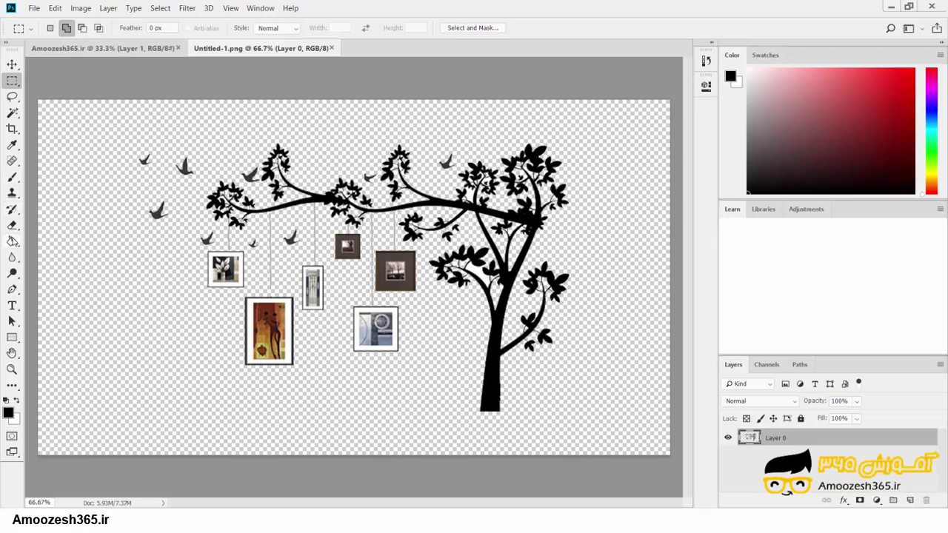
# Switch to the Magic Wand tool and zoom the canvas in to 200%
pyautogui.click(13, 161)
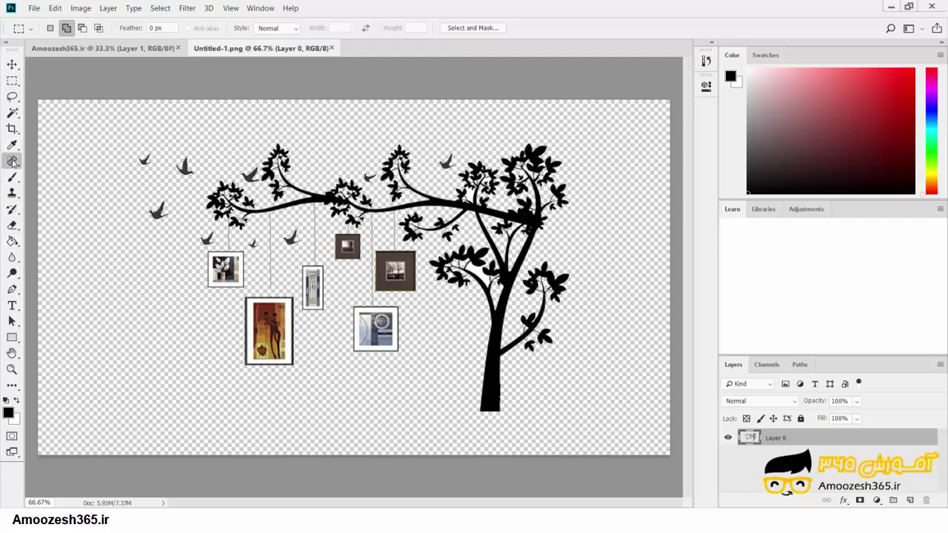
pyautogui.click(13, 144)
pyautogui.click(12, 112)
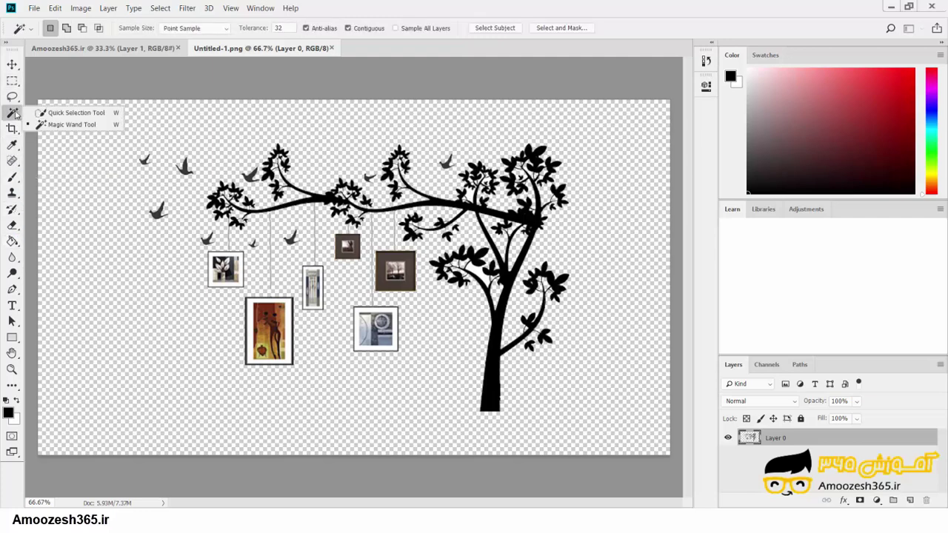
pyautogui.click(32, 123)
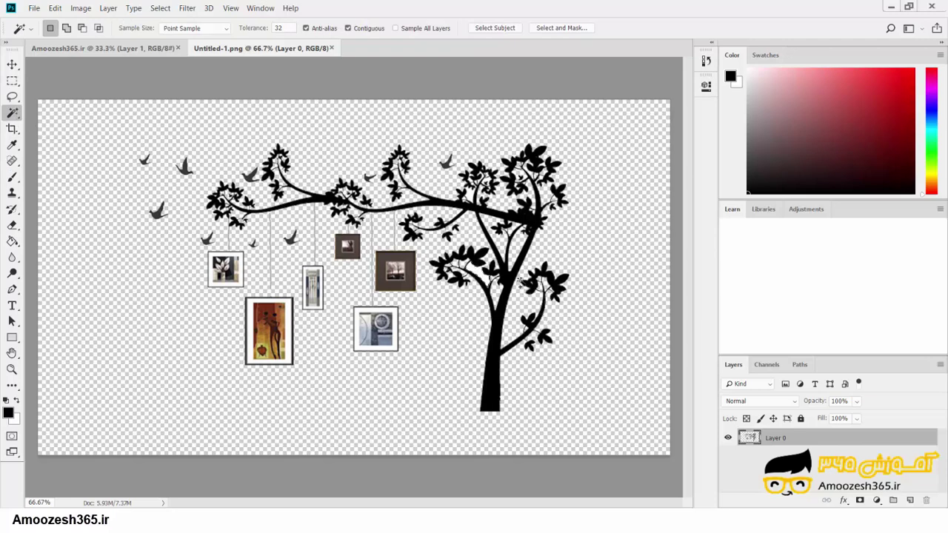
pyautogui.press('shift')
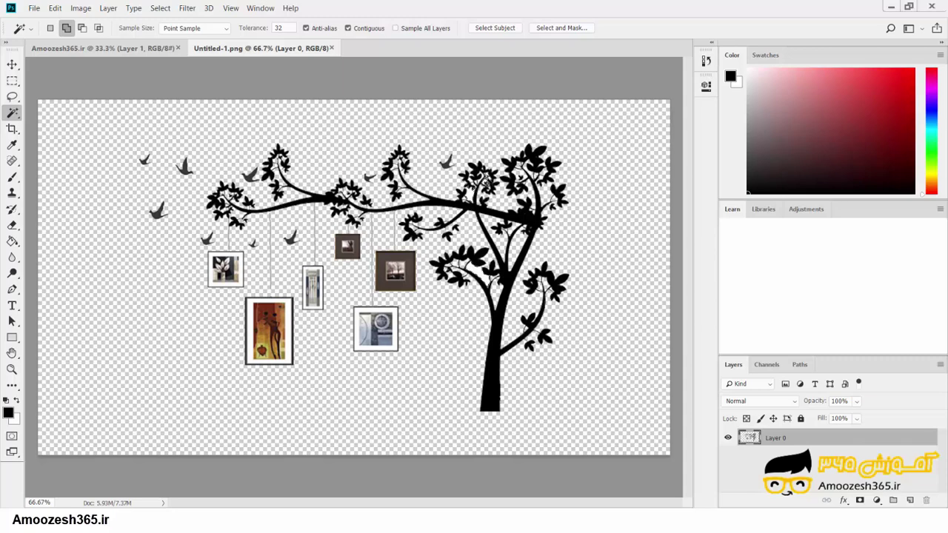
pyautogui.press('shift')
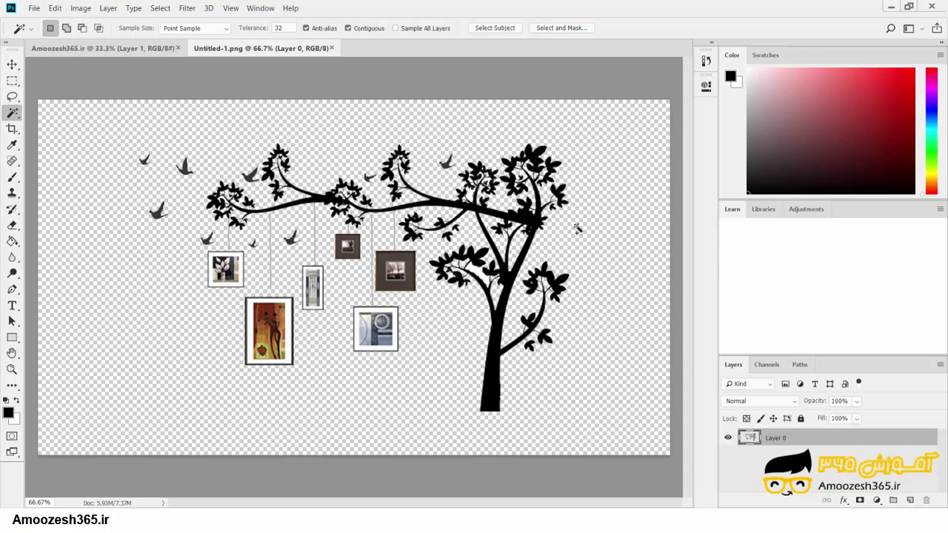
pyautogui.hotkey('ctrl', '+')
pyautogui.hotkey('ctrl', '+')
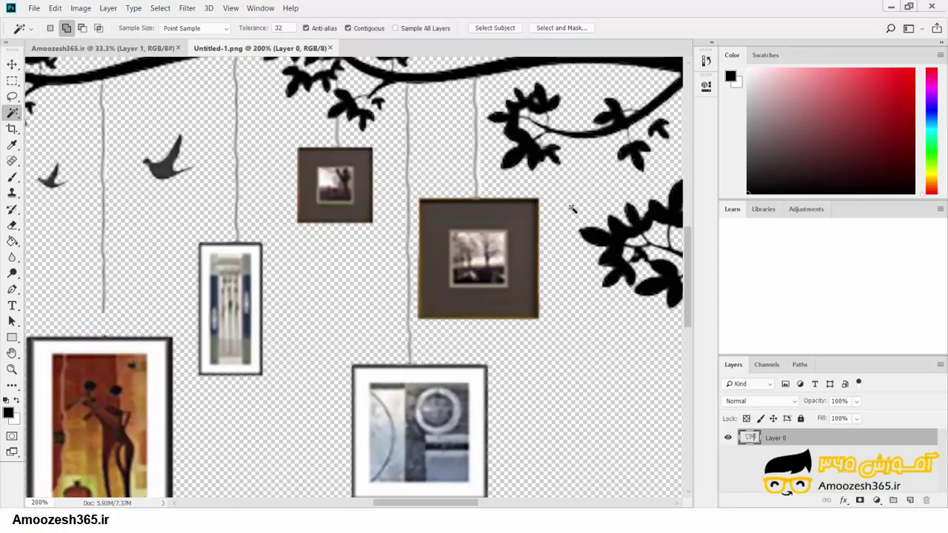
# Shift-add the small white gaps among the leaves to the selection, then zoom back out
pyautogui.moveTo(497, 264); pyautogui.dragTo(339, 389)
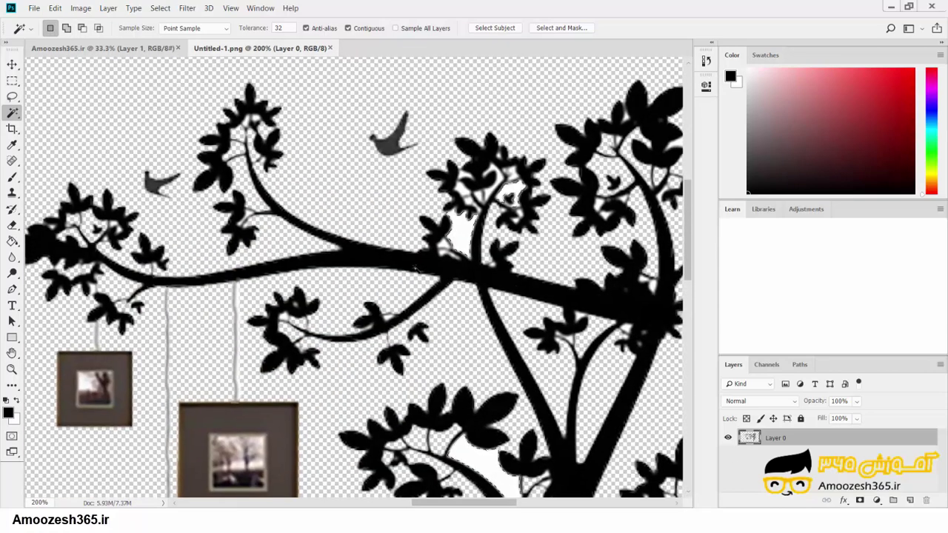
pyautogui.press('shift')
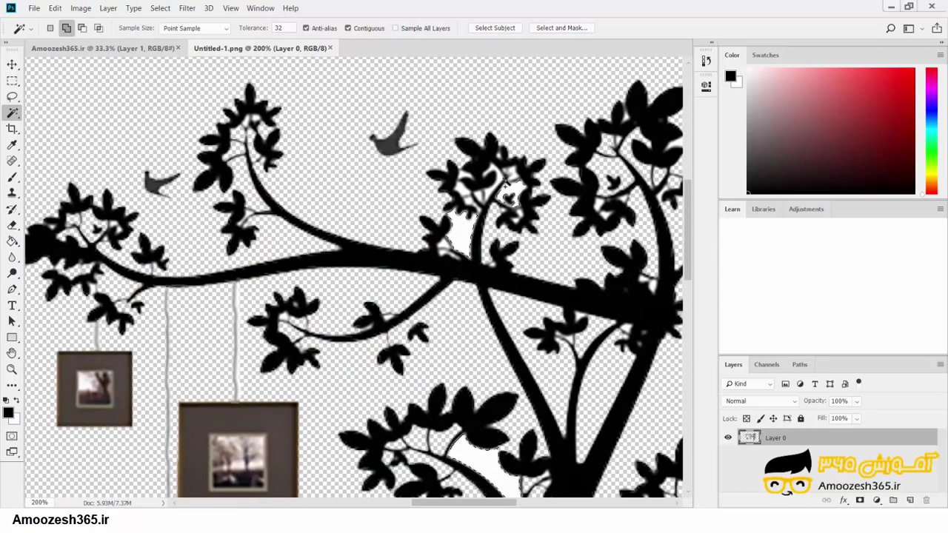
pyautogui.press('shift')
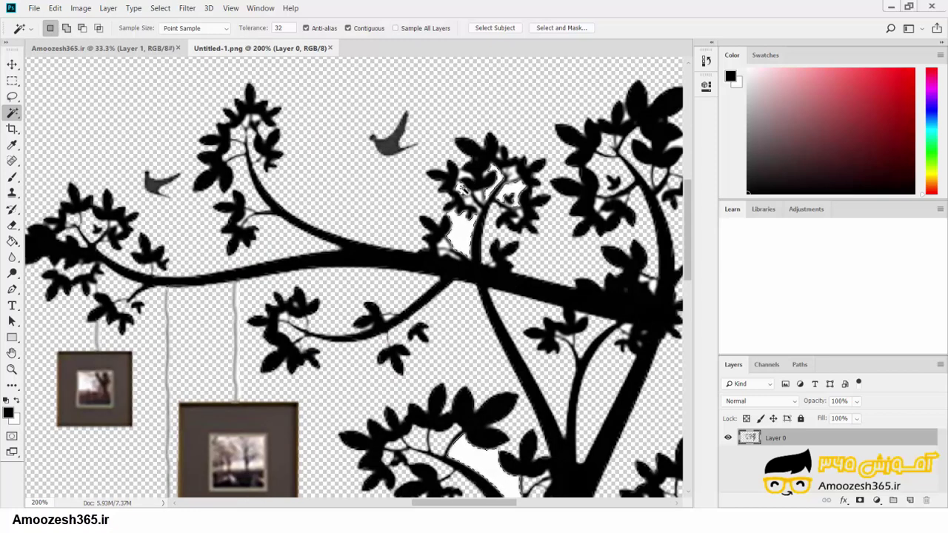
pyautogui.press('shift')
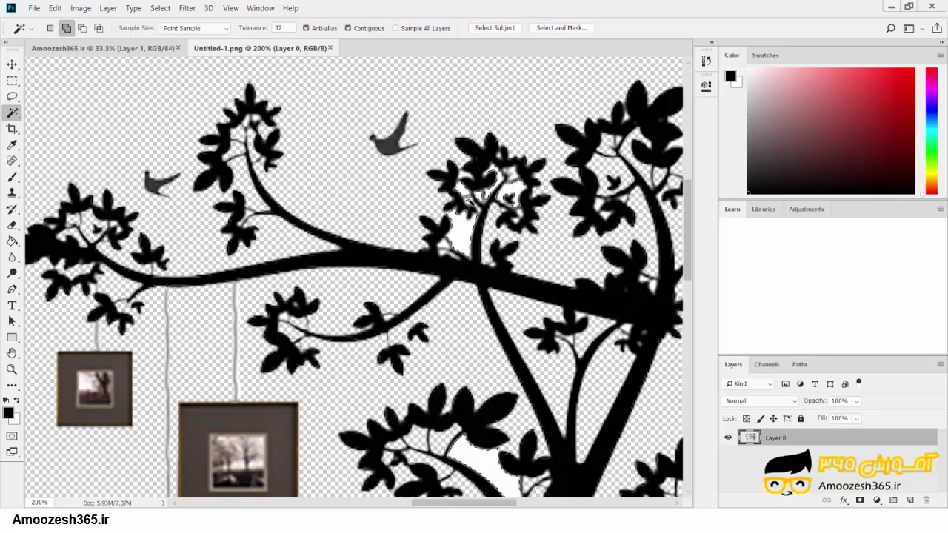
pyautogui.keyDown('shift'); pyautogui.click(464, 179); pyautogui.keyUp('shift')
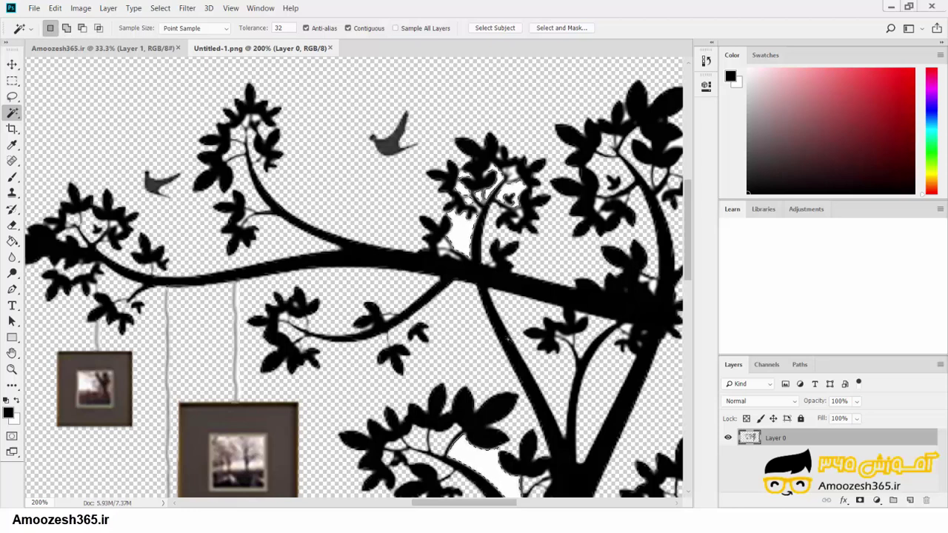
pyautogui.moveTo(630, 319); pyautogui.dragTo(467, 223)
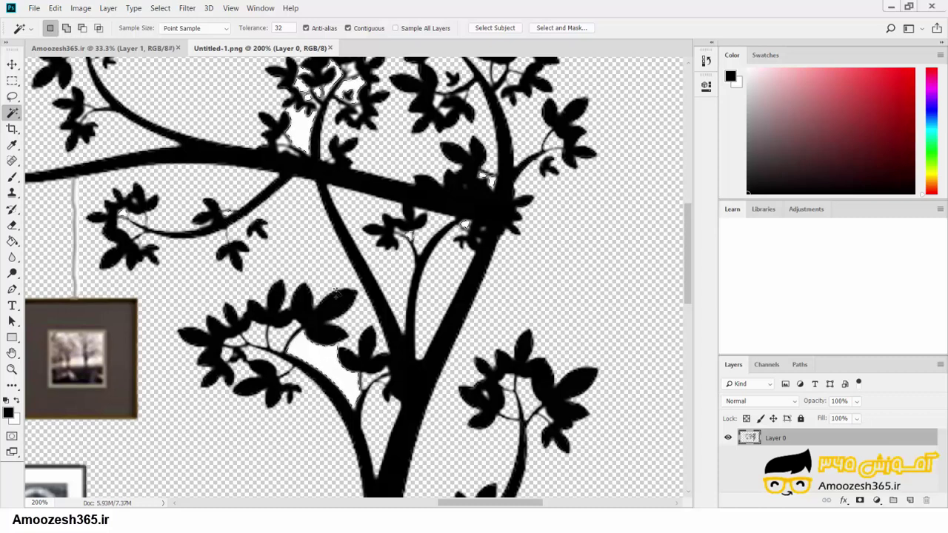
pyautogui.scroll(2, 411, 304)
pyautogui.scroll(3, 415, 306)
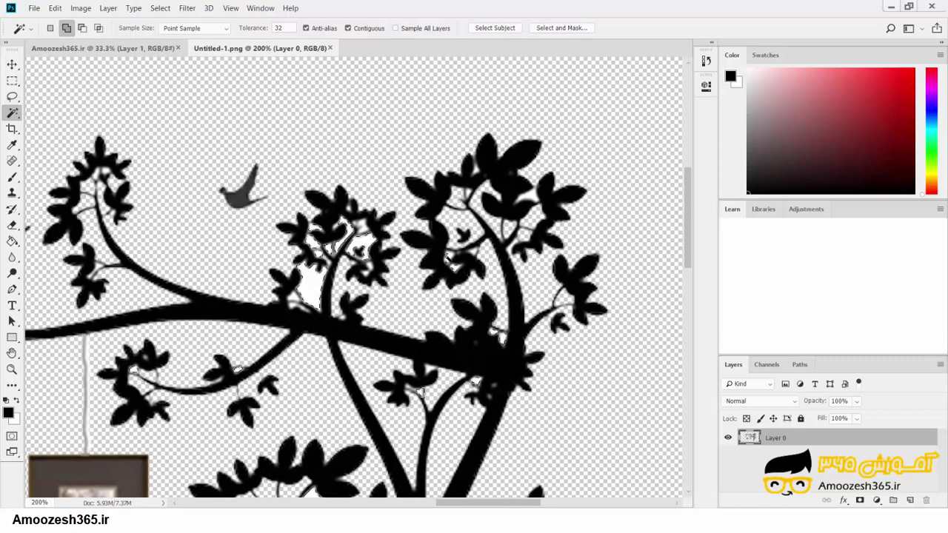
pyautogui.keyDown('shift'); pyautogui.click(485, 256); pyautogui.keyUp('shift')
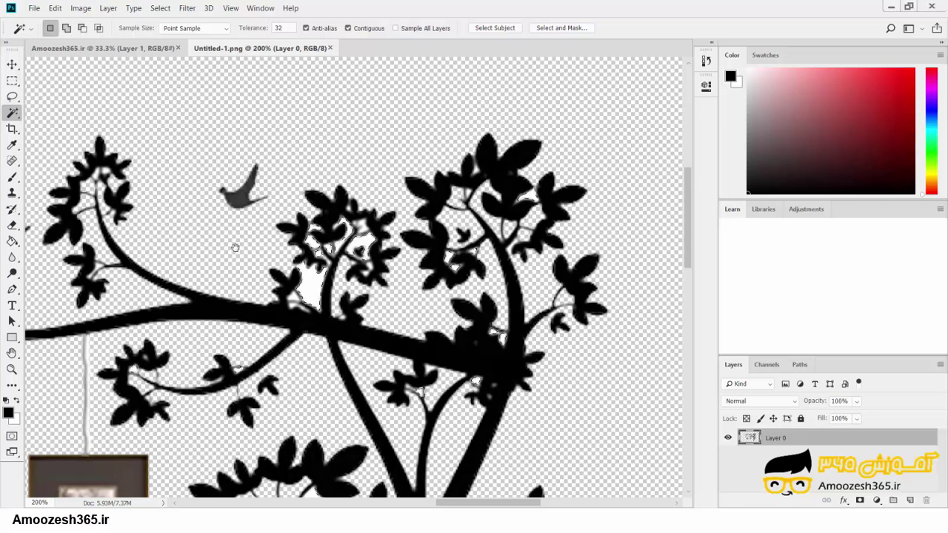
pyautogui.moveTo(243, 244); pyautogui.dragTo(379, 159)
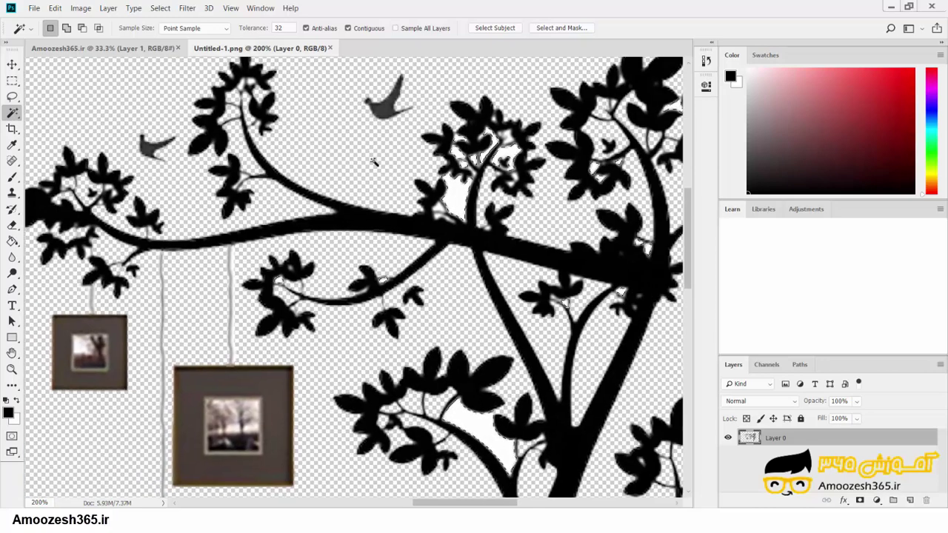
pyautogui.hotkey('ctrl', '-')
pyautogui.hotkey('ctrl', '-')
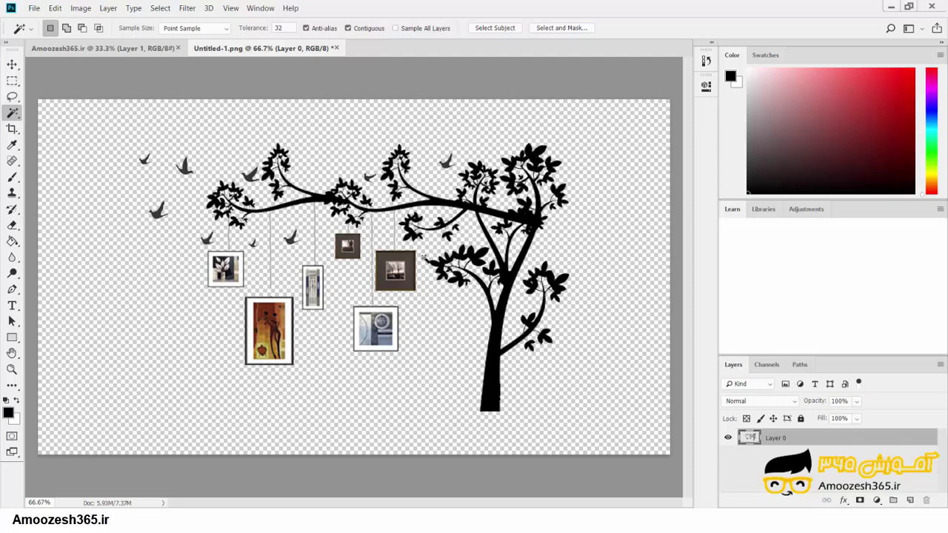
# Copy the brown frame and string to Layer 1 with Ctrl+J, then marquee that frame on Layer 0
pyautogui.click(12, 80)
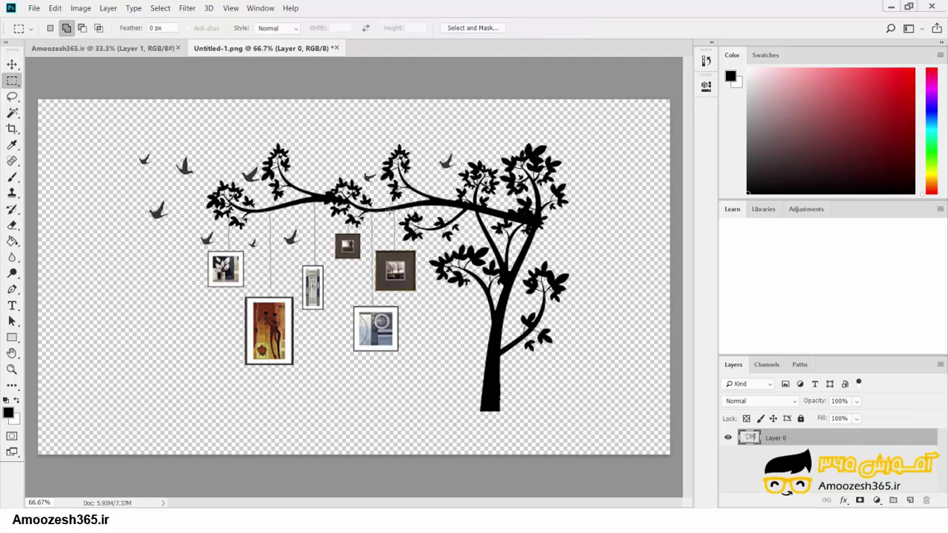
pyautogui.moveTo(390, 213); pyautogui.dragTo(400, 301)
pyautogui.moveTo(375, 249); pyautogui.dragTo(418, 295)
pyautogui.hotkey('ctrl', 'j')
pyautogui.click(755, 455)
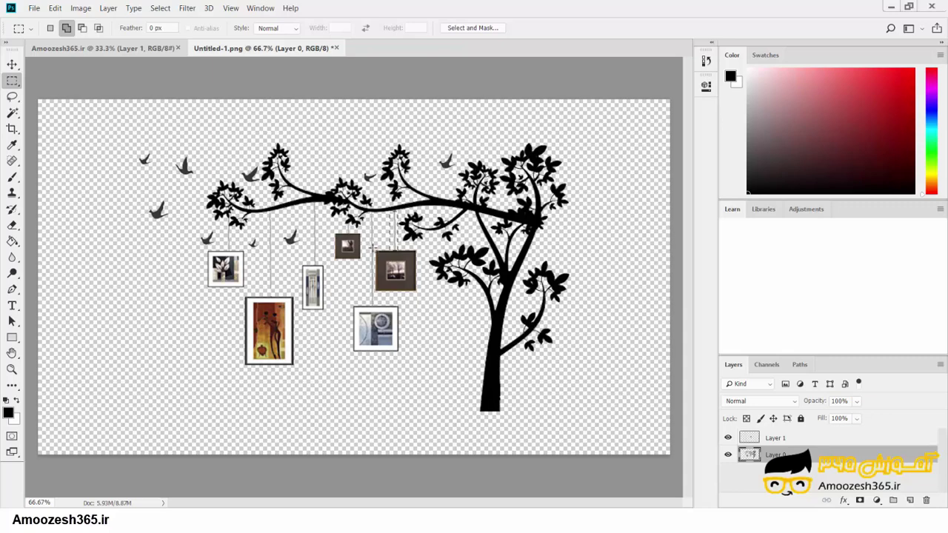
pyautogui.moveTo(373, 248); pyautogui.dragTo(421, 291)
# Toggle Layer 0 off and back on, then hide Layer 1 holding the frame copy
pyautogui.click(728, 455)
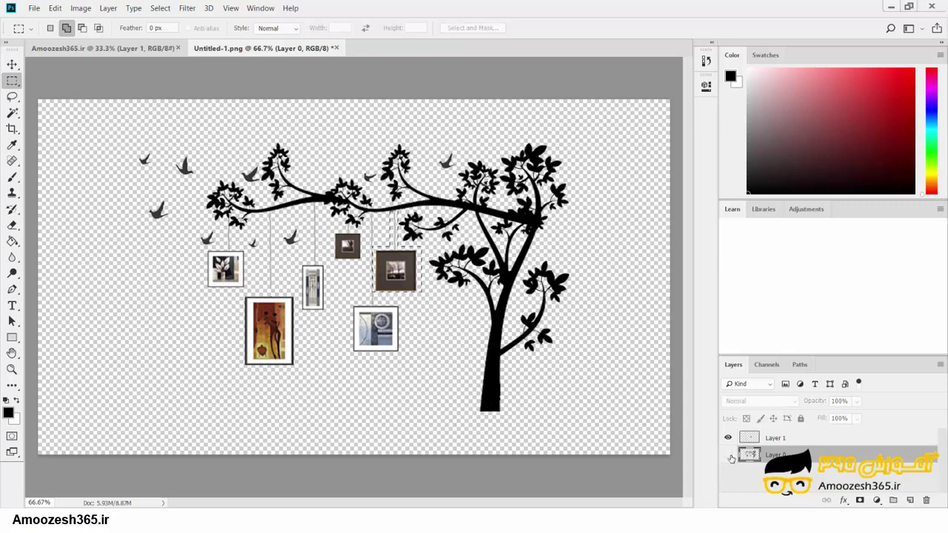
pyautogui.click(729, 455)
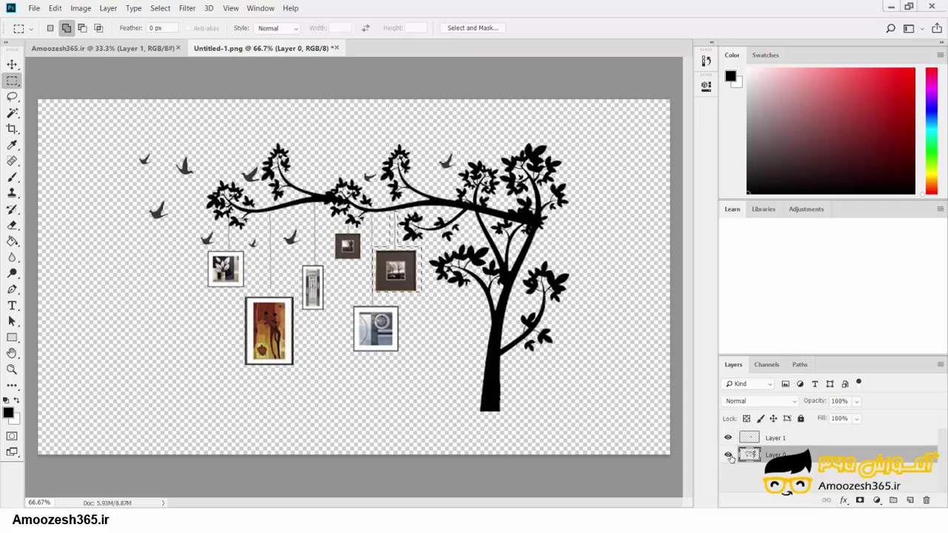
pyautogui.click(728, 438)
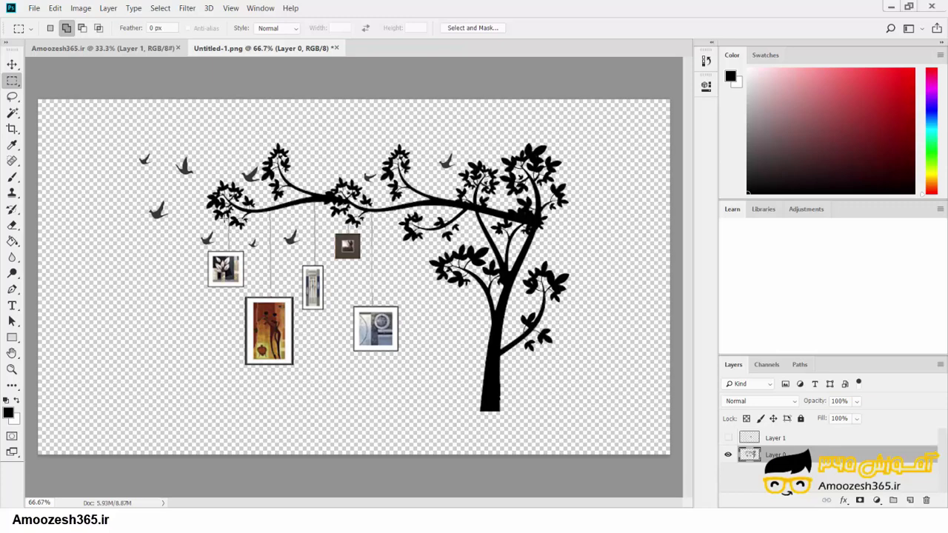
# Copy the top-left white frame and its string onto a new Layer 2
pyautogui.moveTo(225, 214); pyautogui.dragTo(229, 295)
pyautogui.moveTo(224, 246); pyautogui.dragTo(247, 292)
pyautogui.moveTo(202, 248); pyautogui.dragTo(247, 291)
pyautogui.hotkey('ctrl', 'j')
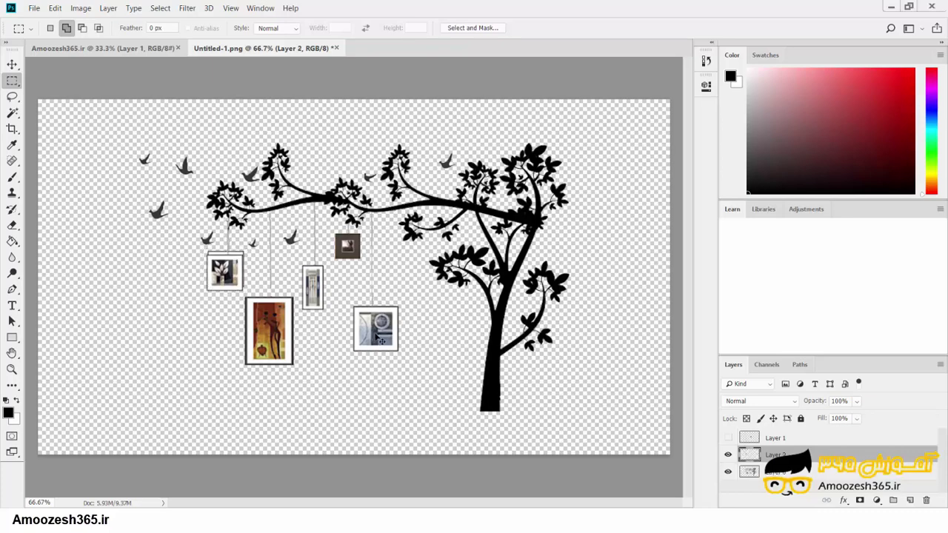
# Erase the top-left frame from Layer 0 and shift the copied frame up-left
pyautogui.click(12, 80)
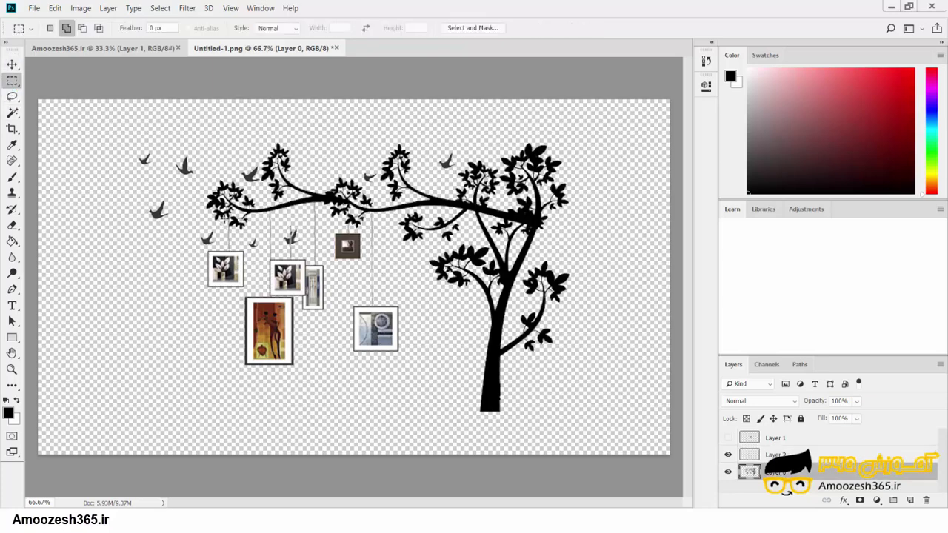
pyautogui.moveTo(225, 216)
pyautogui.mouseDown()
pyautogui.moveTo(234, 265)
pyautogui.moveTo(252, 285)
pyautogui.moveTo(245, 292)
pyautogui.mouseUp()
pyautogui.press('Delete')
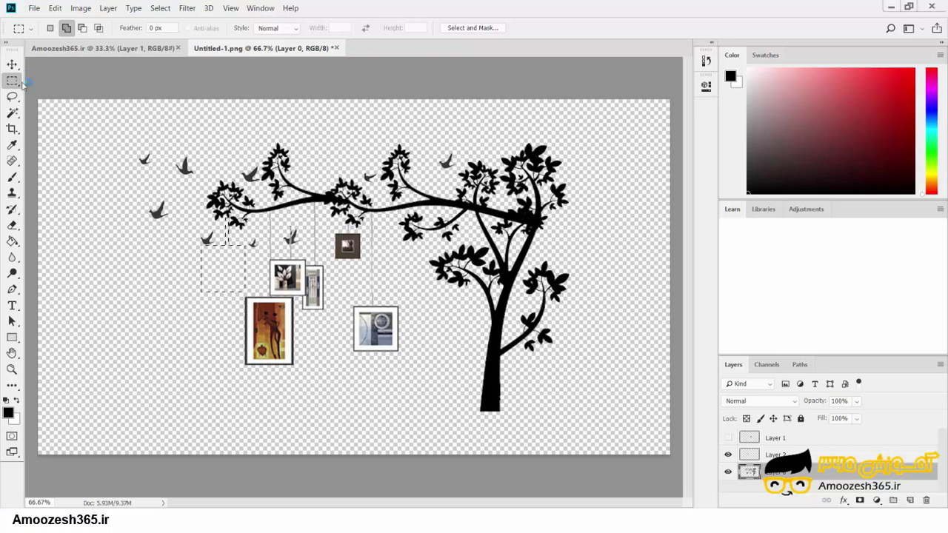
pyautogui.click(12, 64)
pyautogui.moveTo(284, 275); pyautogui.dragTo(224, 259)
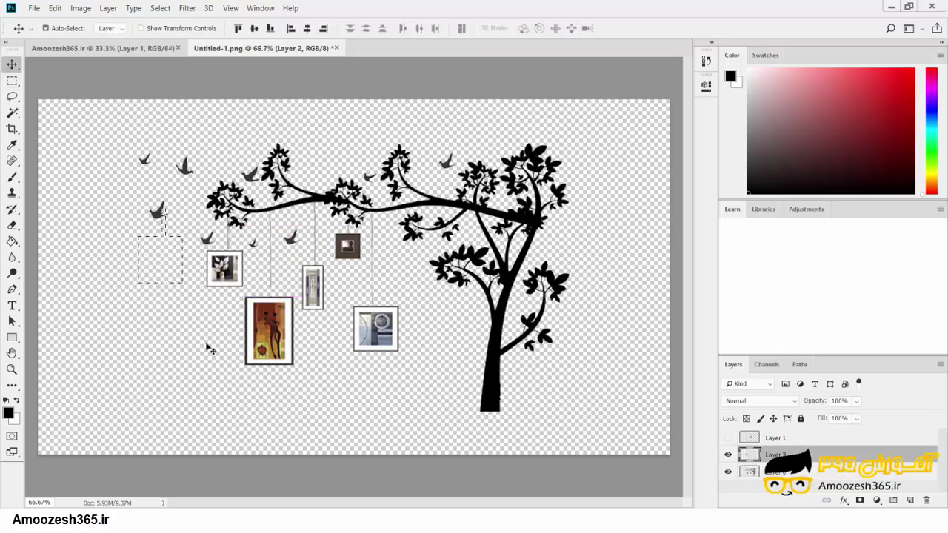
# Clear the selection and compare Layer 2's frame, leaving Layer 2 hidden
pyautogui.click(412, 392)
pyautogui.click(728, 454)
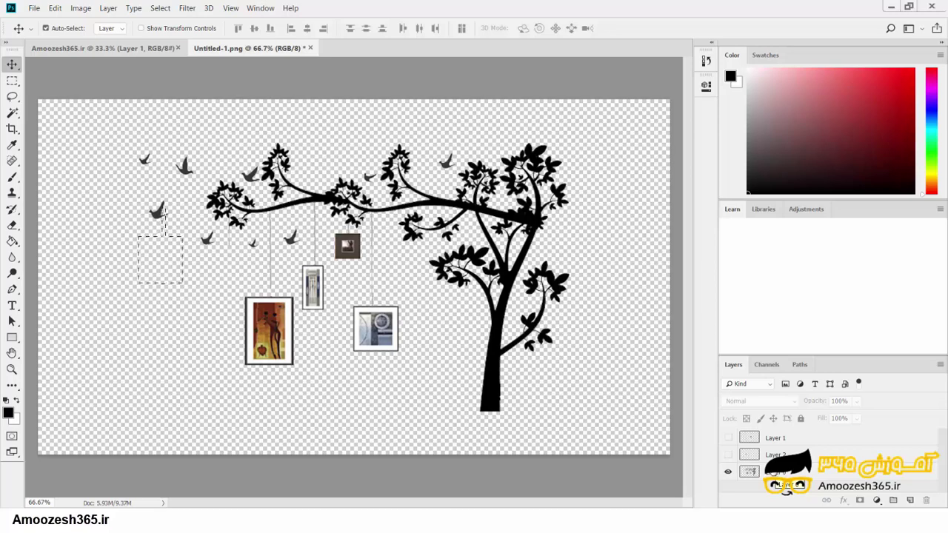
pyautogui.hotkey('ctrl', 'd')
pyautogui.click(728, 455)
pyautogui.click(729, 455)
pyautogui.click(728, 455)
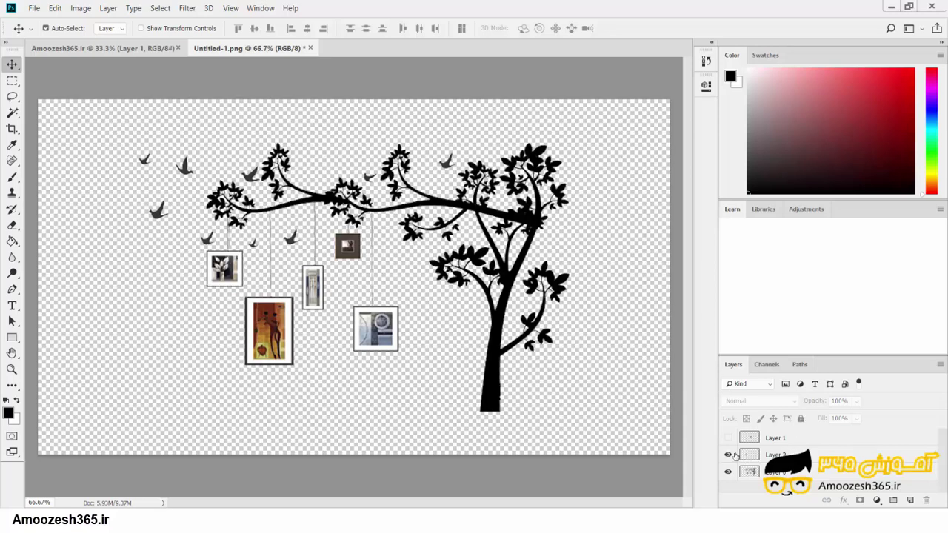
pyautogui.click(731, 455)
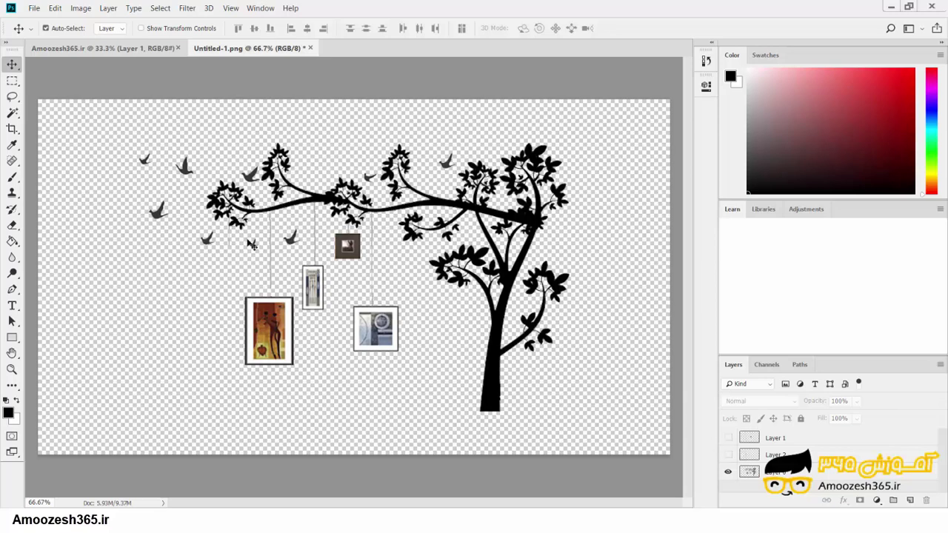
pyautogui.click(12, 80)
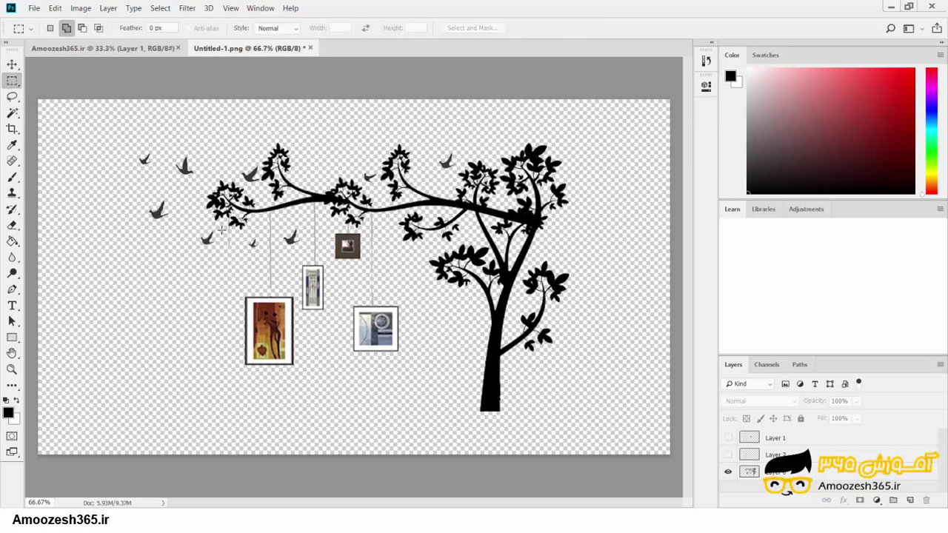
# Select the leftover area of the removed frame, then clear the selection on the tree layer
pyautogui.moveTo(224, 216); pyautogui.dragTo(230, 251)
pyautogui.click(761, 474)
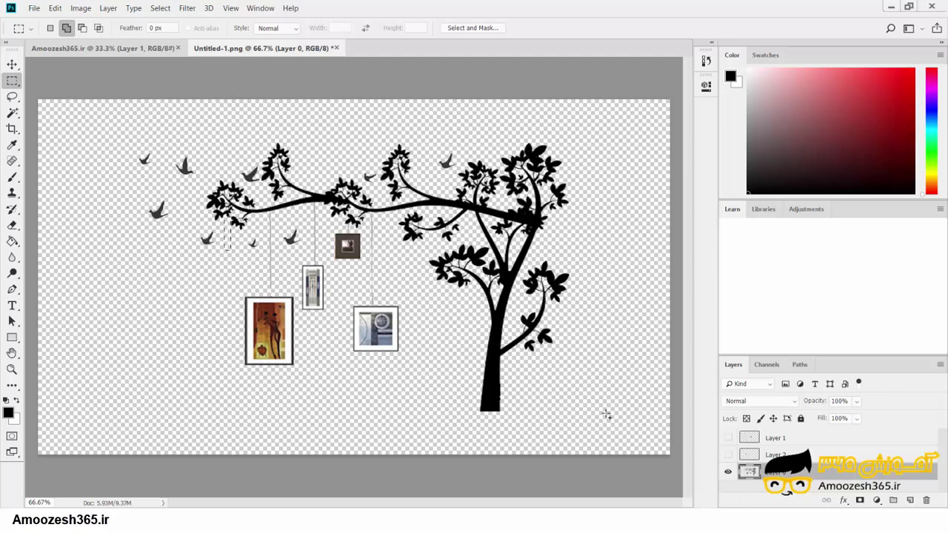
pyautogui.click(601, 410)
# Compare Layer 2's frame on and off, leaving it visible
pyautogui.click(776, 454)
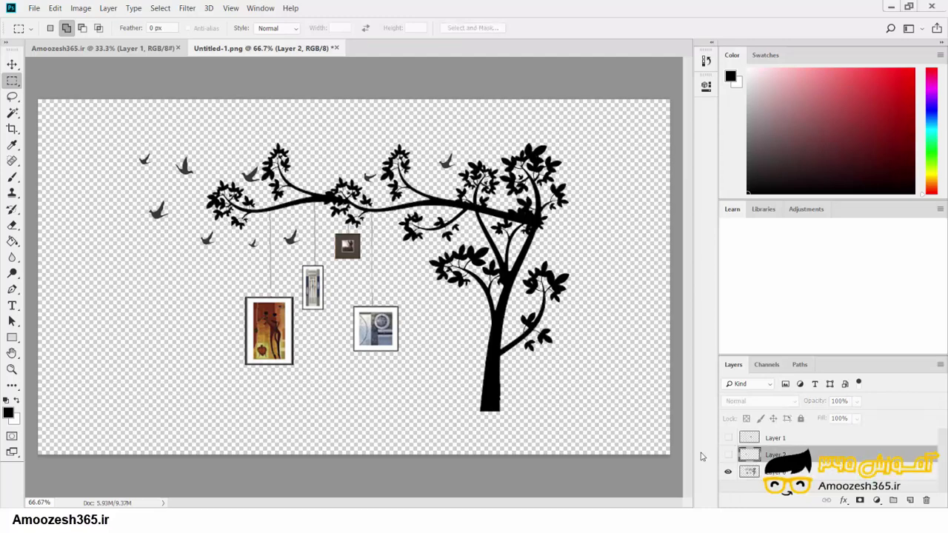
pyautogui.click(728, 455)
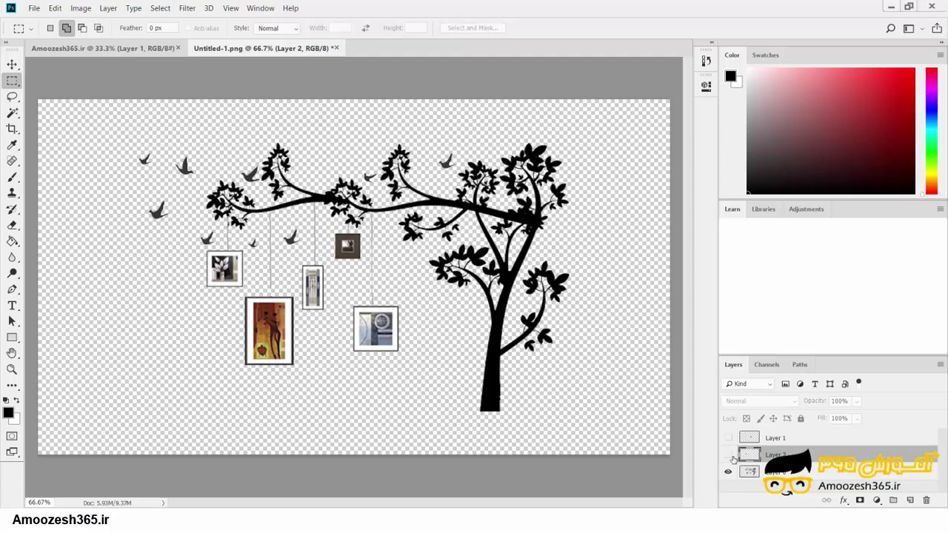
pyautogui.click(730, 456)
pyautogui.click(730, 457)
pyautogui.click(729, 456)
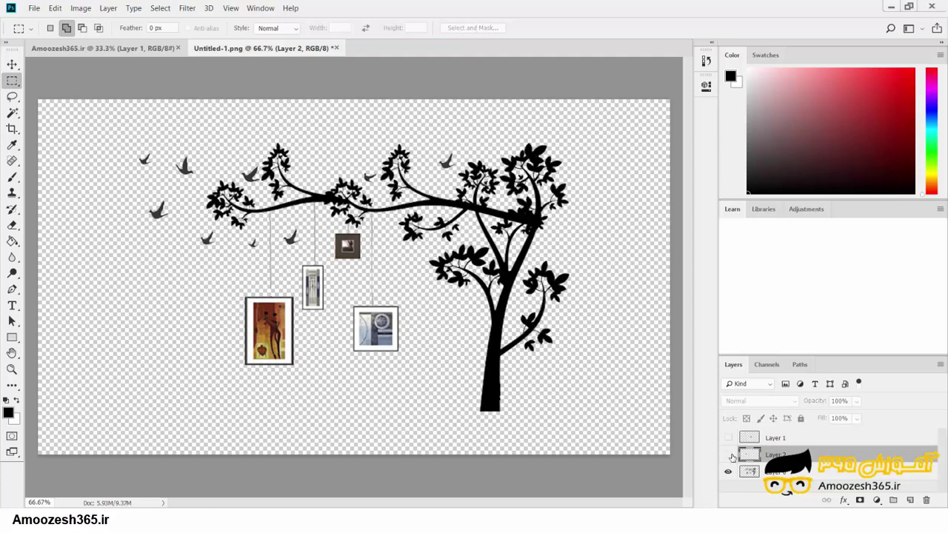
pyautogui.click(729, 456)
# Leave Layer 1's brown frame showing and select all layers with the Move tool
pyautogui.click(763, 437)
pyautogui.click(729, 439)
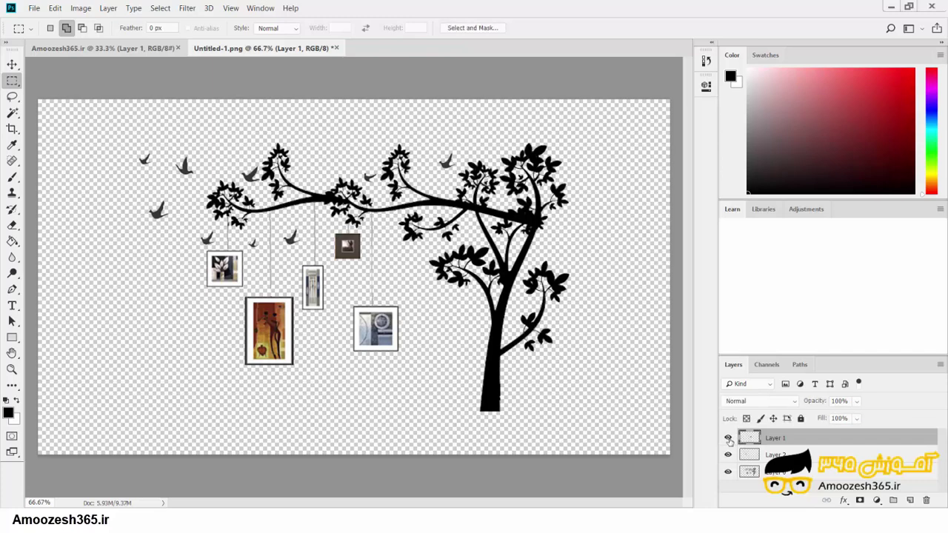
pyautogui.click(729, 439)
pyautogui.click(729, 438)
pyautogui.click(729, 439)
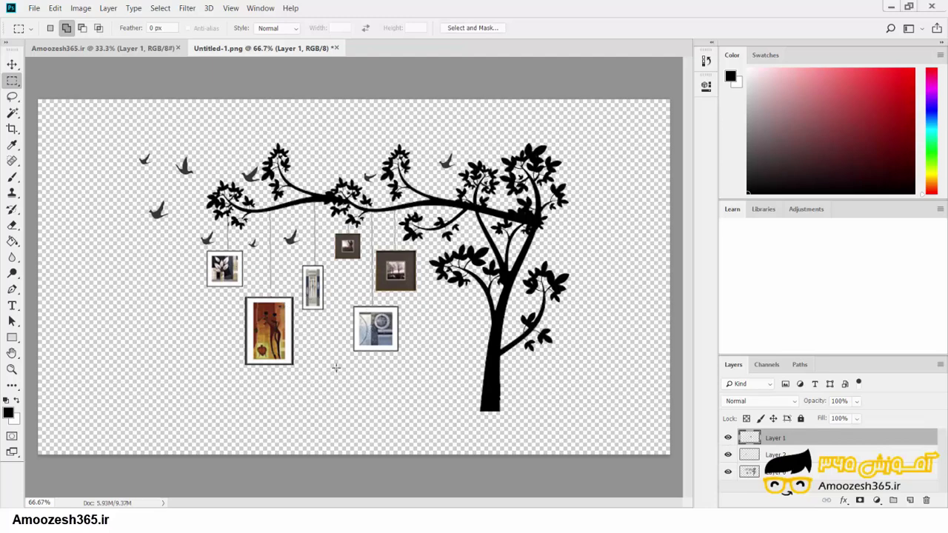
pyautogui.press('v')
pyautogui.hotkey('ctrl', 'alt', 'a')
# Select Layers 1, 2 and 0 of the tree image and drag them onto the Amoozesh365.ir tab
pyautogui.hotkey('ctrl', 'a')
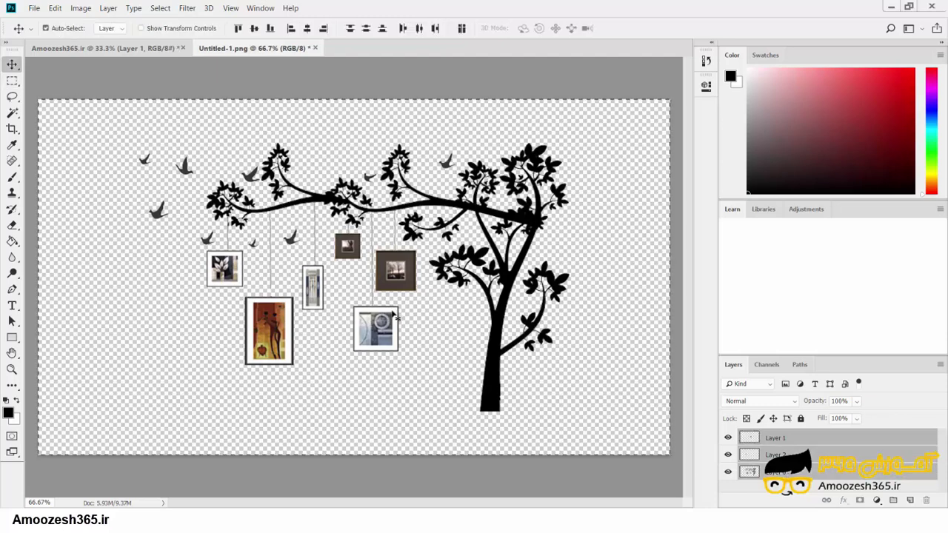
pyautogui.click(807, 440)
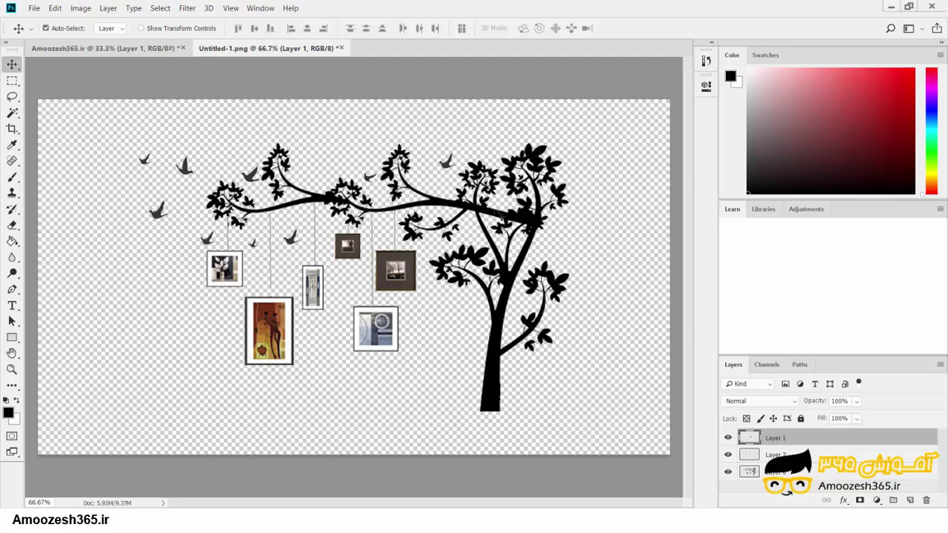
pyautogui.click(88, 48)
pyautogui.click(268, 49)
pyautogui.keyDown('shift'); pyautogui.click(824, 455); pyautogui.keyUp('shift')
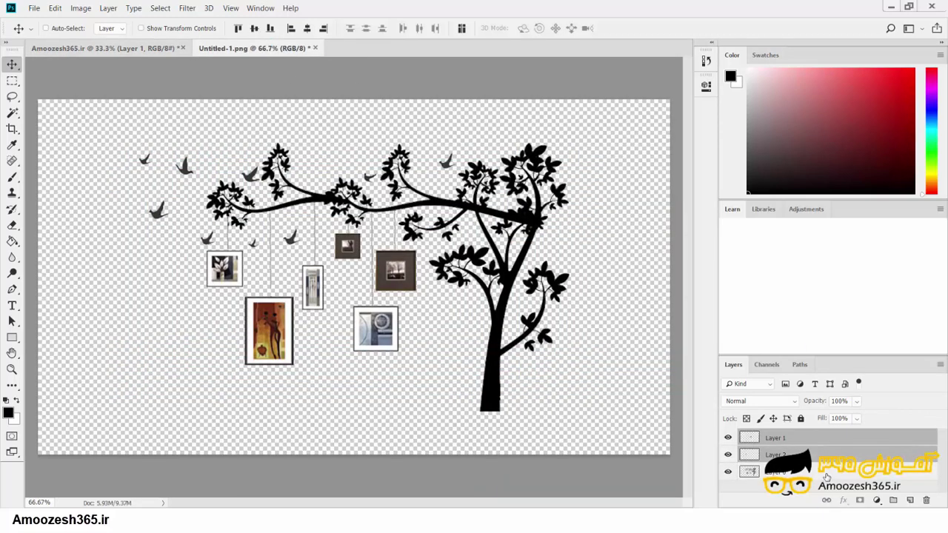
pyautogui.keyDown('shift'); pyautogui.click(826, 472); pyautogui.keyUp('shift')
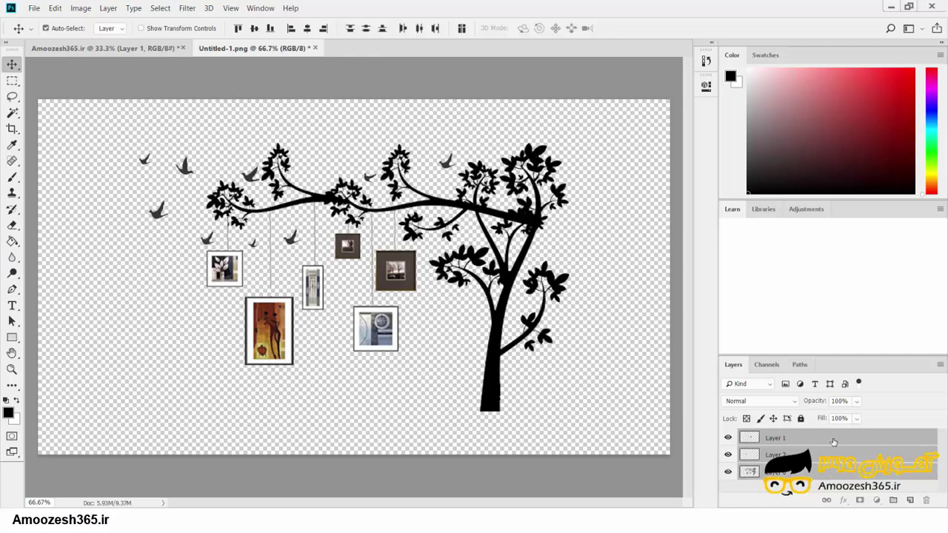
pyautogui.moveTo(834, 442); pyautogui.dragTo(153, 50)
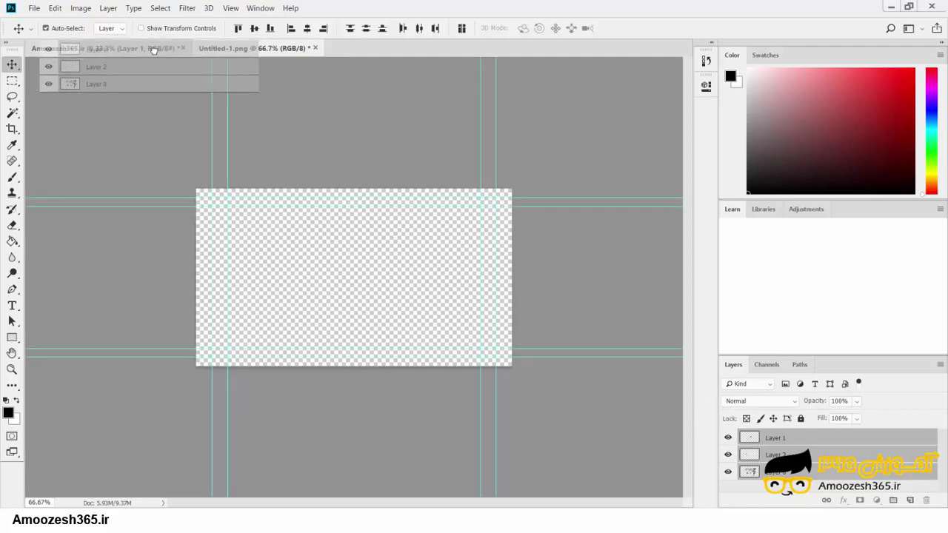
# Drop the tree and frames onto the Amoozesh365.ir canvas and shift them left and down
pyautogui.moveTo(153, 50); pyautogui.dragTo(364, 250)
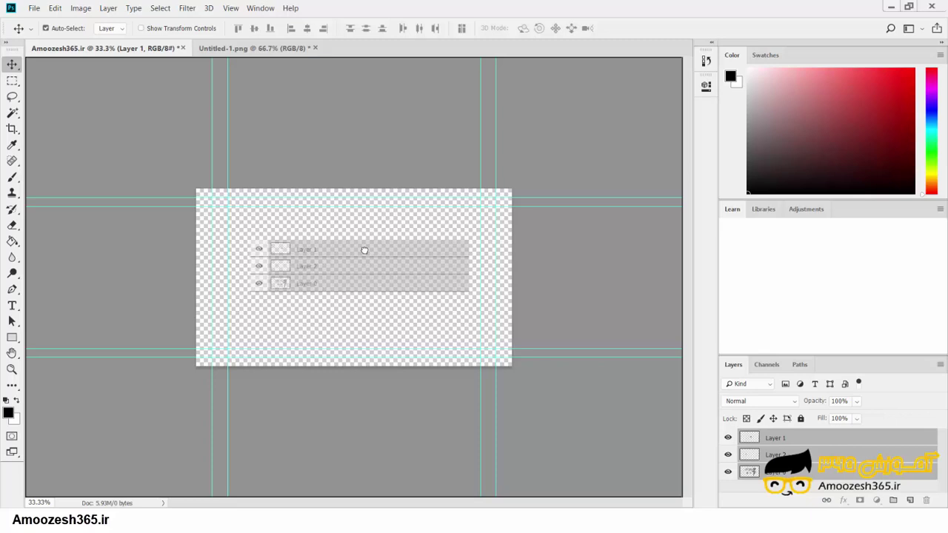
pyautogui.moveTo(366, 250); pyautogui.dragTo(368, 249)
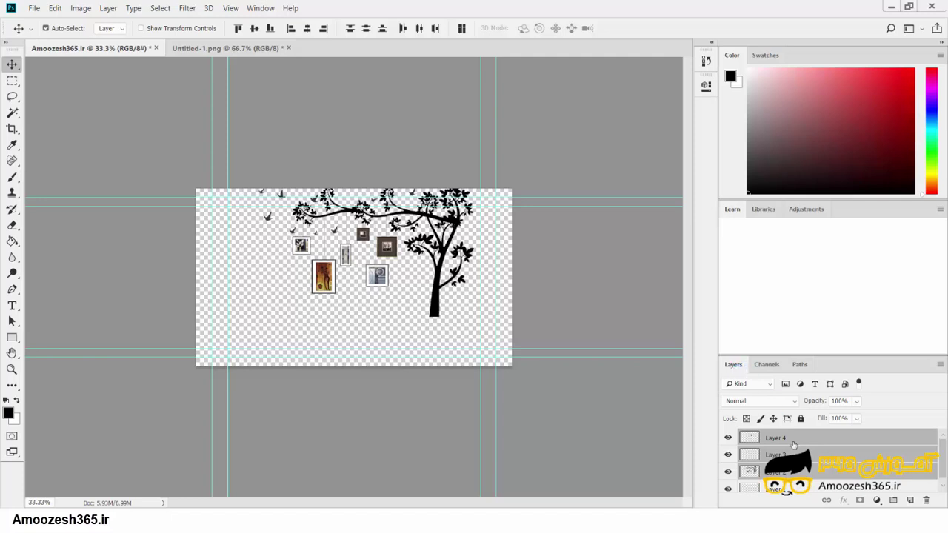
pyautogui.moveTo(462, 230)
pyautogui.mouseDown()
pyautogui.moveTo(451, 217)
pyautogui.moveTo(444, 253)
pyautogui.mouseUp()
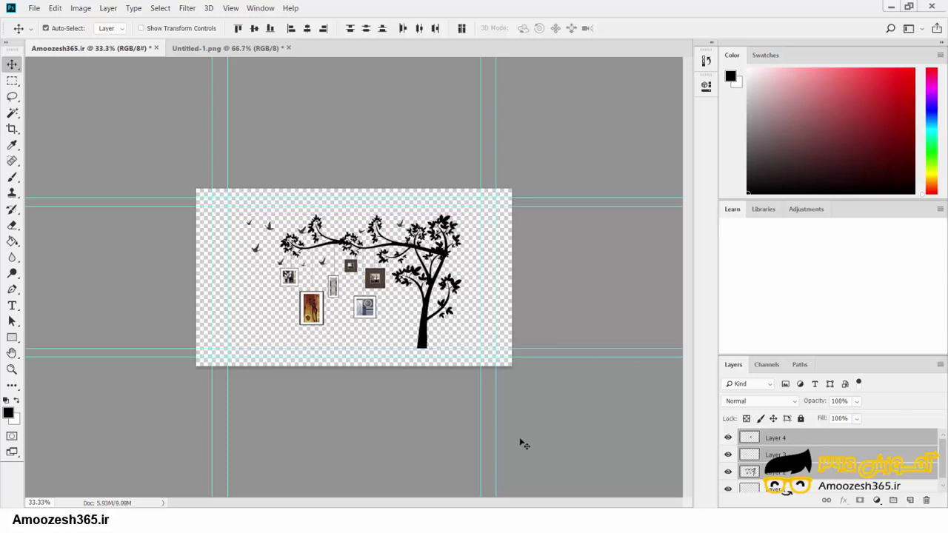
pyautogui.scroll(-1, 885, 447)
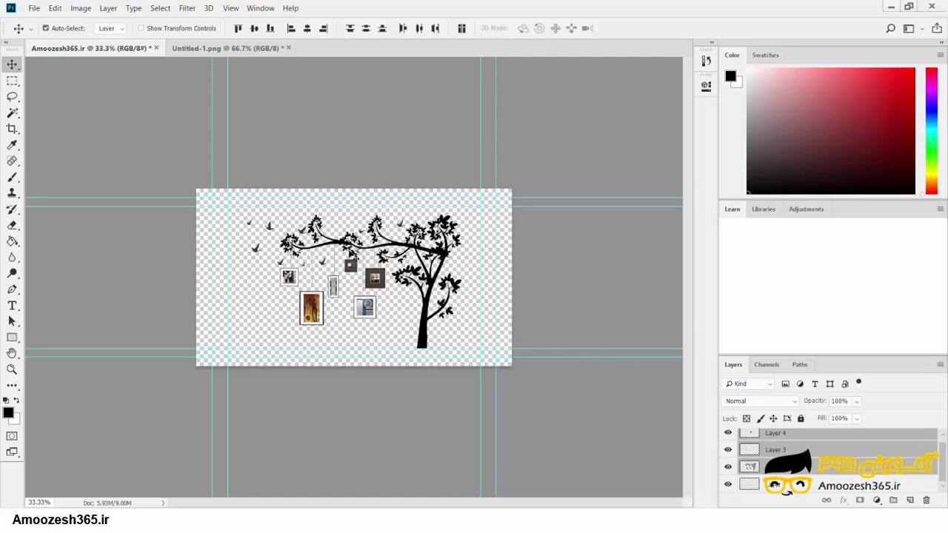
# Save As Amoozesh365.psd in Photoshop format, confirming maximum compatibility
pyautogui.click(34, 8)
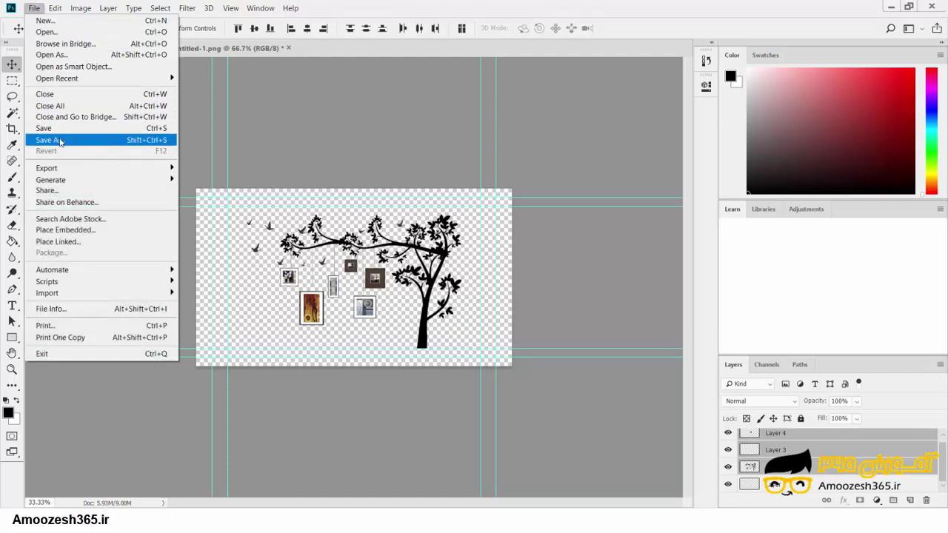
pyautogui.click(96, 143)
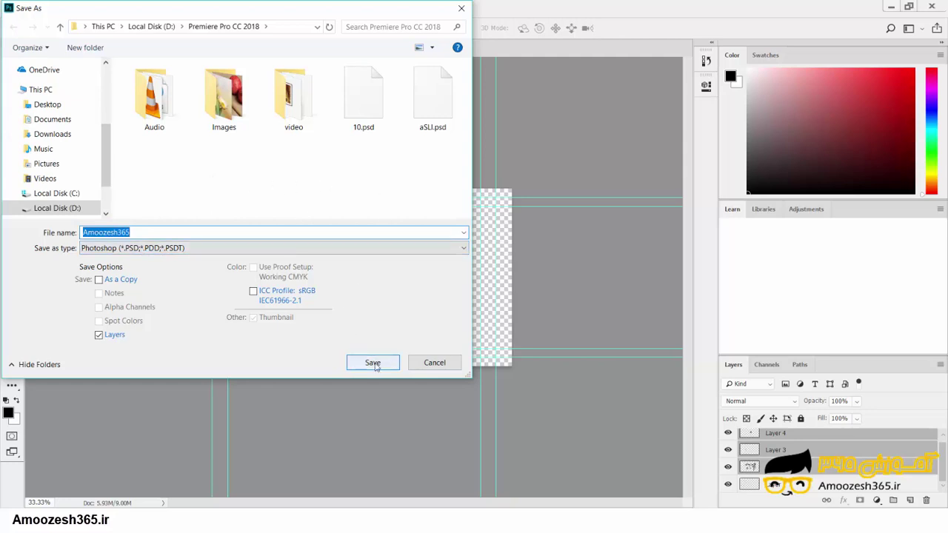
pyautogui.click(373, 363)
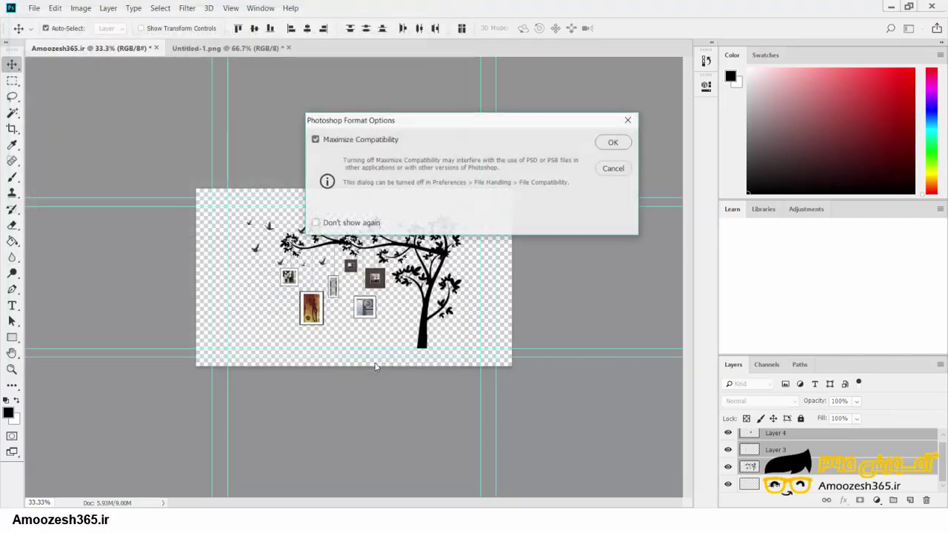
pyautogui.click(626, 144)
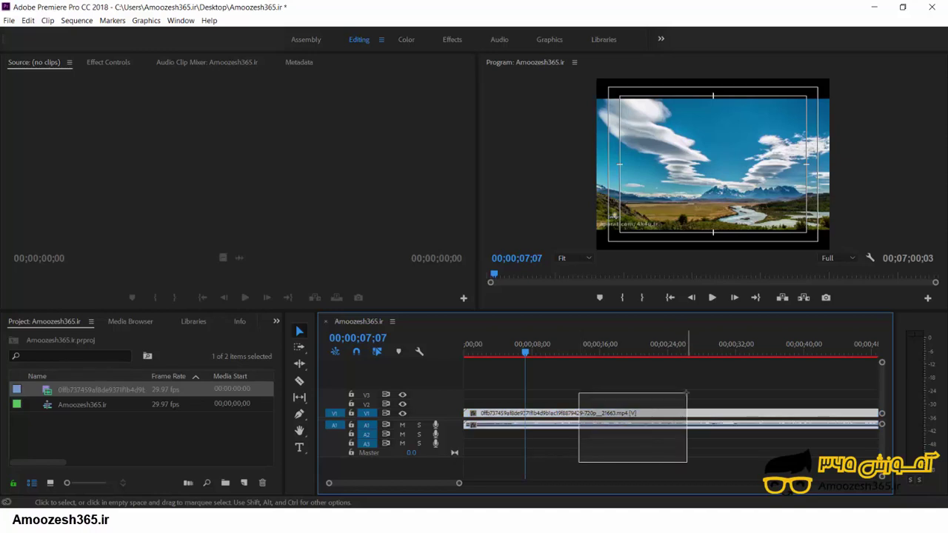
# Delete the V1 and A1 clips from the timeline
pyautogui.moveTo(578, 464); pyautogui.dragTo(682, 363)
pyautogui.press('Delete')
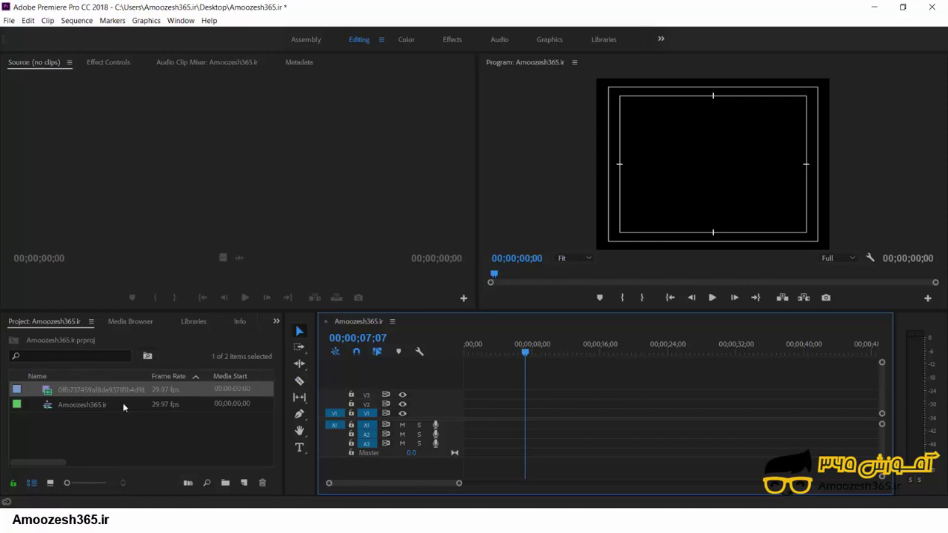
pyautogui.doubleClick(154, 434)
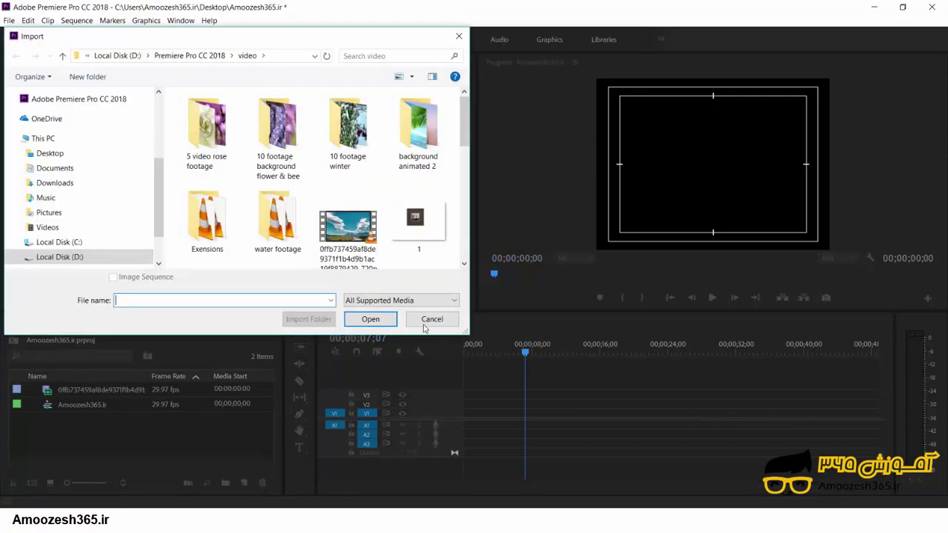
pyautogui.click(426, 322)
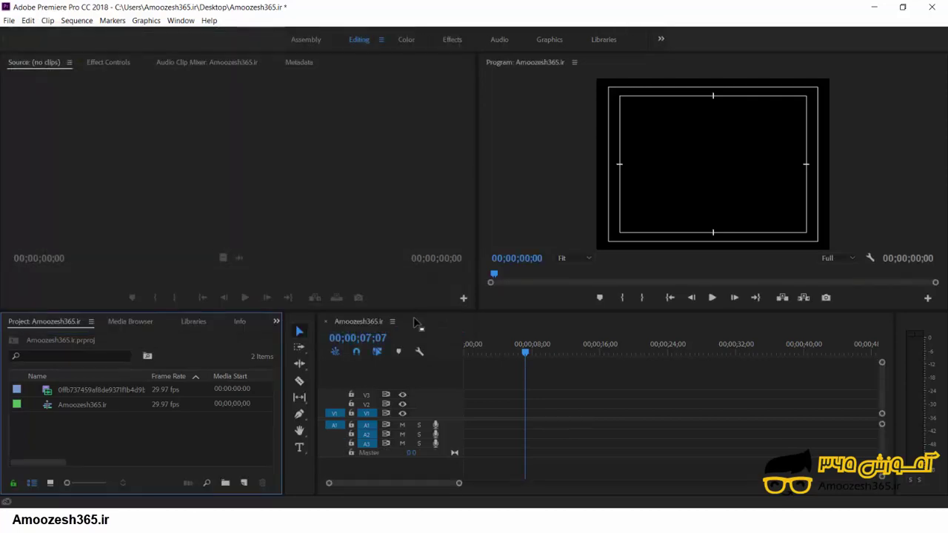
# Browse the Media Browser to the Premiere Pro CC 2018 folder on drive D:
pyautogui.rightClick(141, 430)
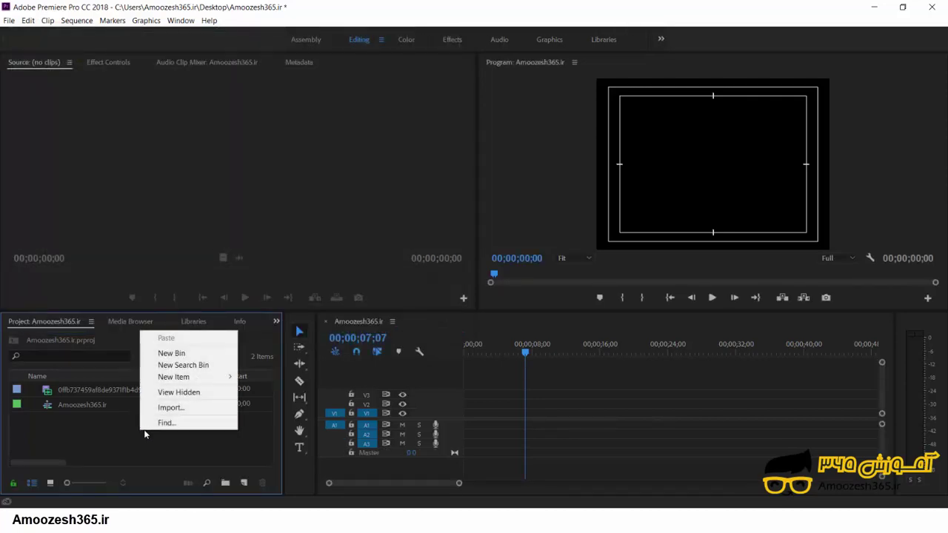
pyautogui.click(208, 410)
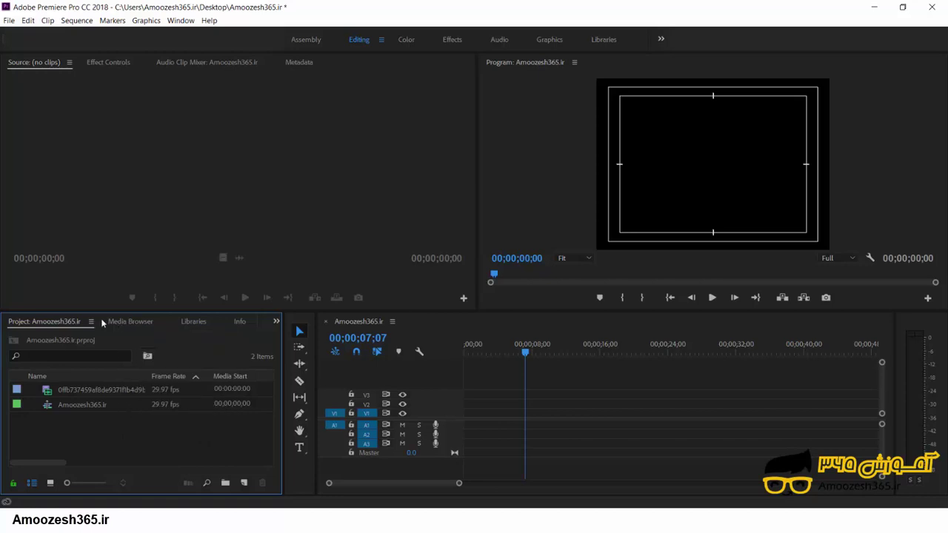
pyautogui.click(138, 323)
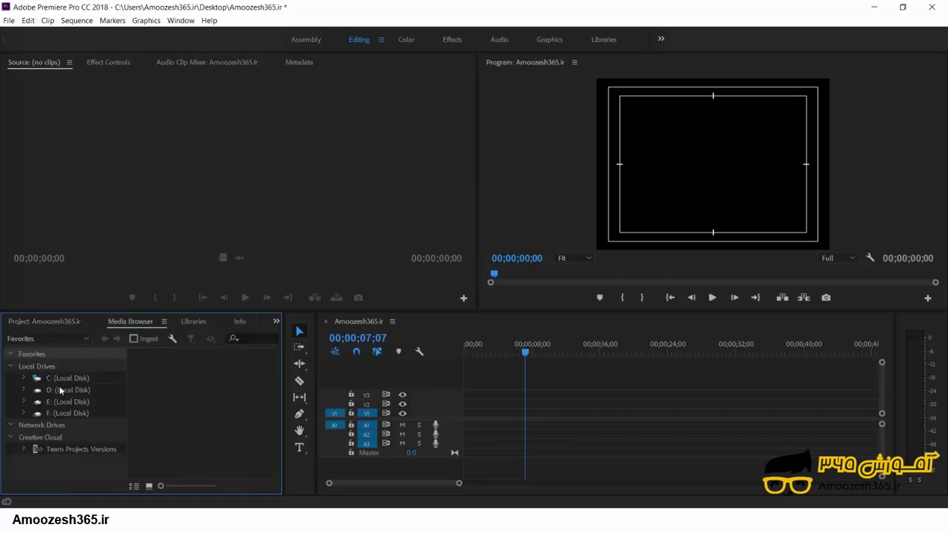
pyautogui.click(40, 392)
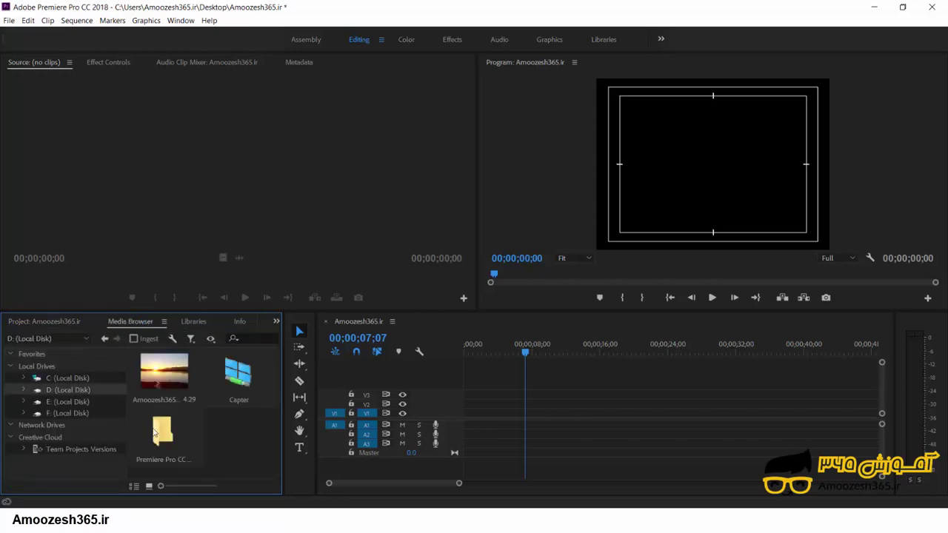
pyautogui.doubleClick(155, 432)
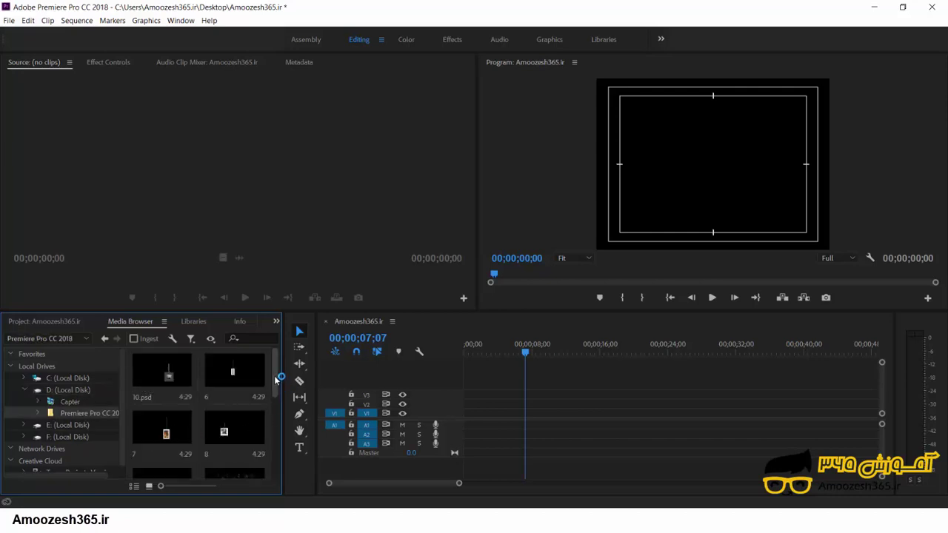
pyautogui.moveTo(275, 379)
pyautogui.mouseDown()
pyautogui.moveTo(276, 437)
pyautogui.moveTo(275, 371)
pyautogui.mouseUp()
pyautogui.click(70, 323)
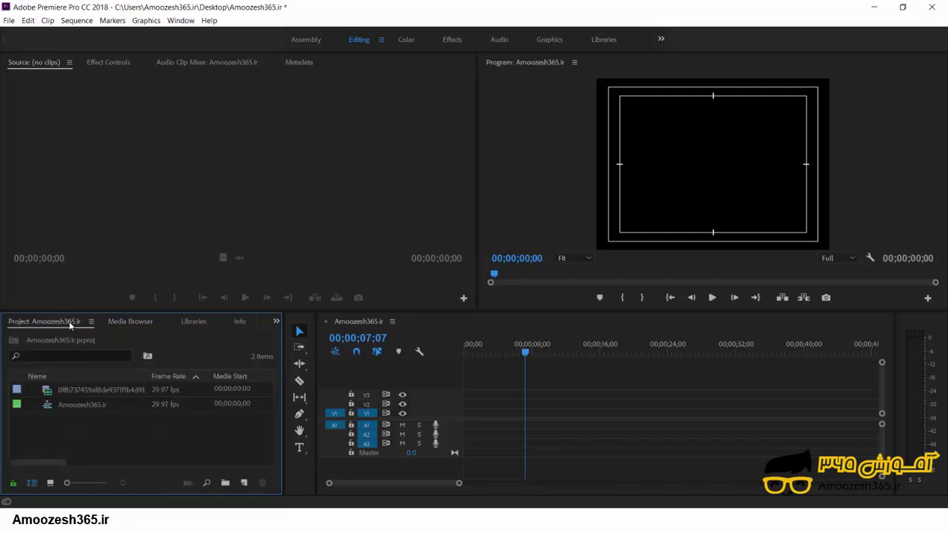
# Import Amoozesh365.psd from the Premiere Pro CC 2018 folder
pyautogui.doubleClick(144, 432)
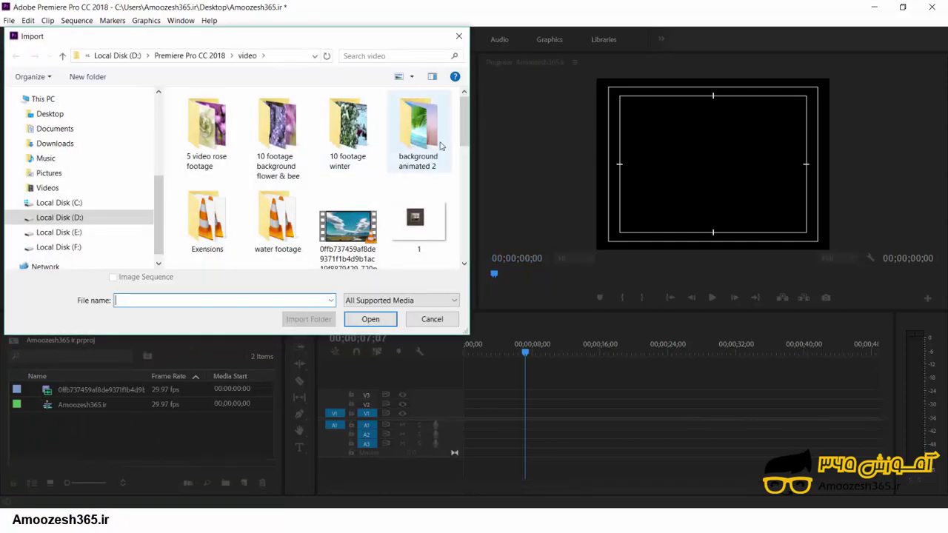
pyautogui.hotkey('alt', 'Up')
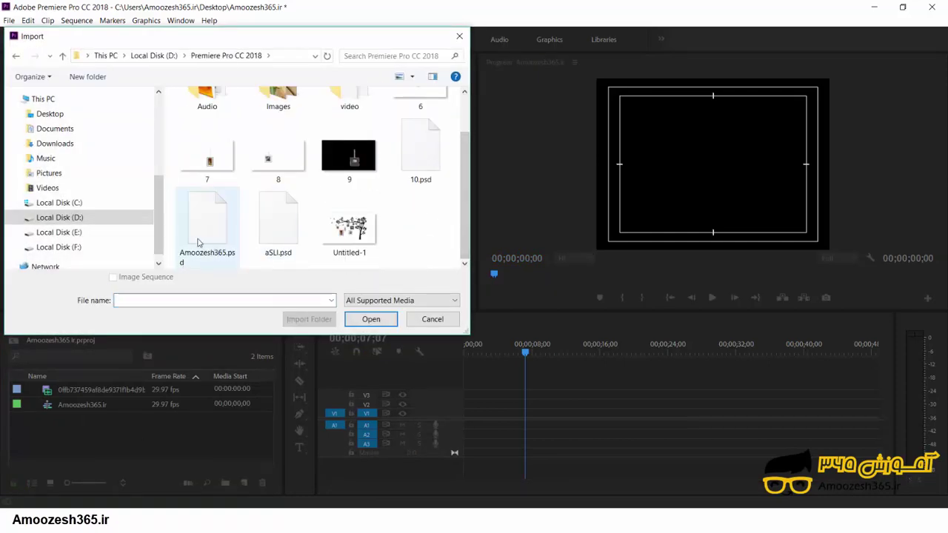
pyautogui.click(218, 232)
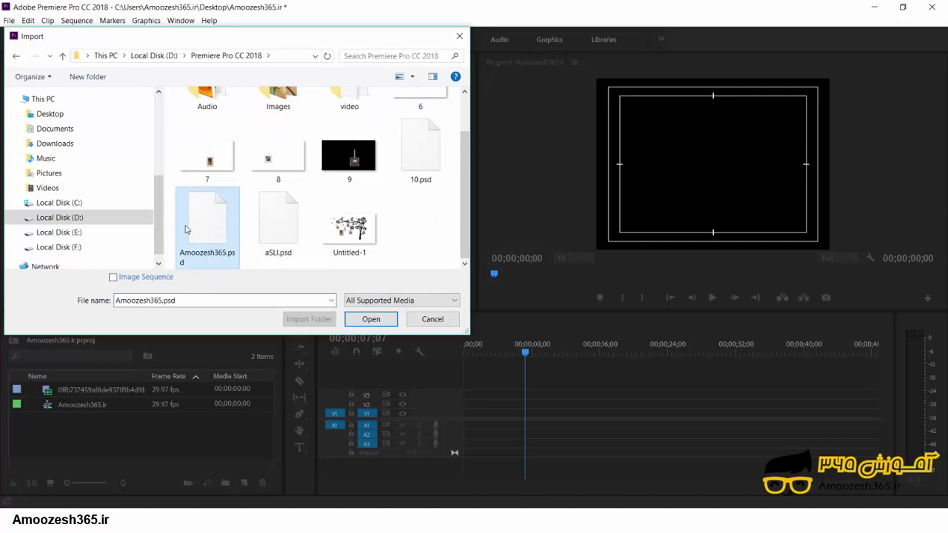
pyautogui.click(371, 319)
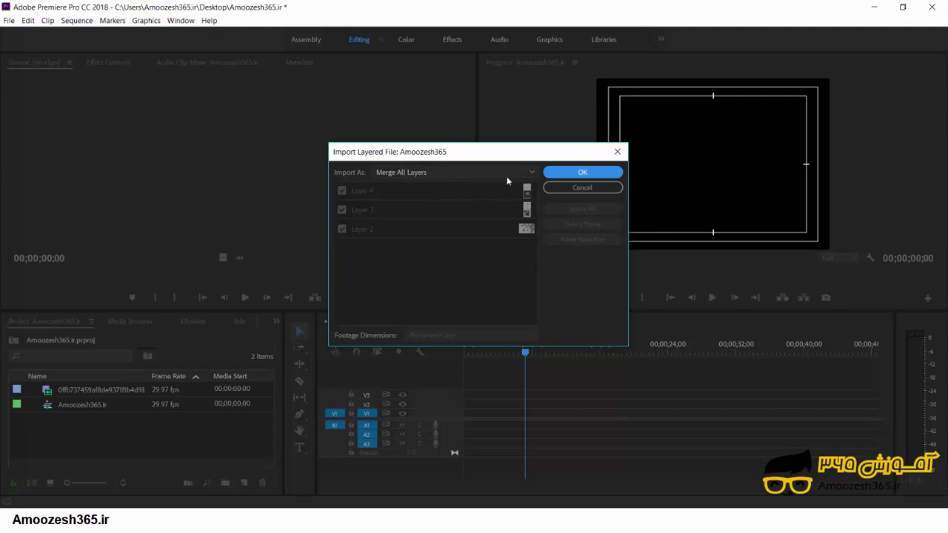
# Set Import As to Merged Layers for Amoozesh365, keeping Layers 2–4 included
pyautogui.click(534, 174)
pyautogui.click(534, 174)
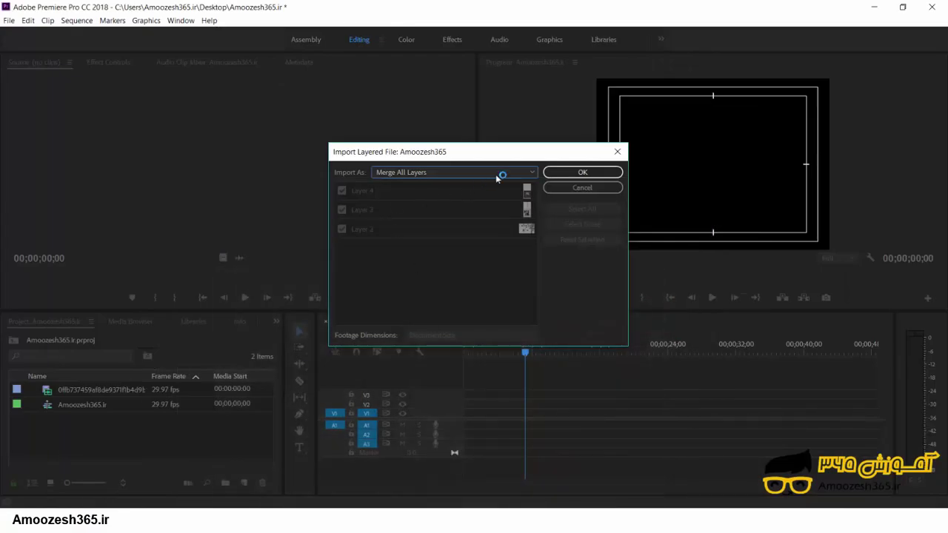
pyautogui.click(500, 175)
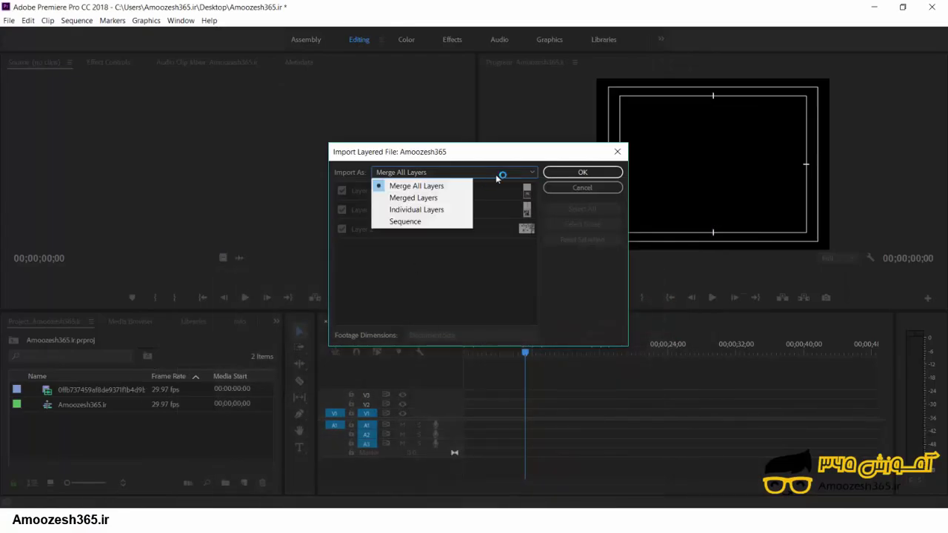
pyautogui.click(448, 200)
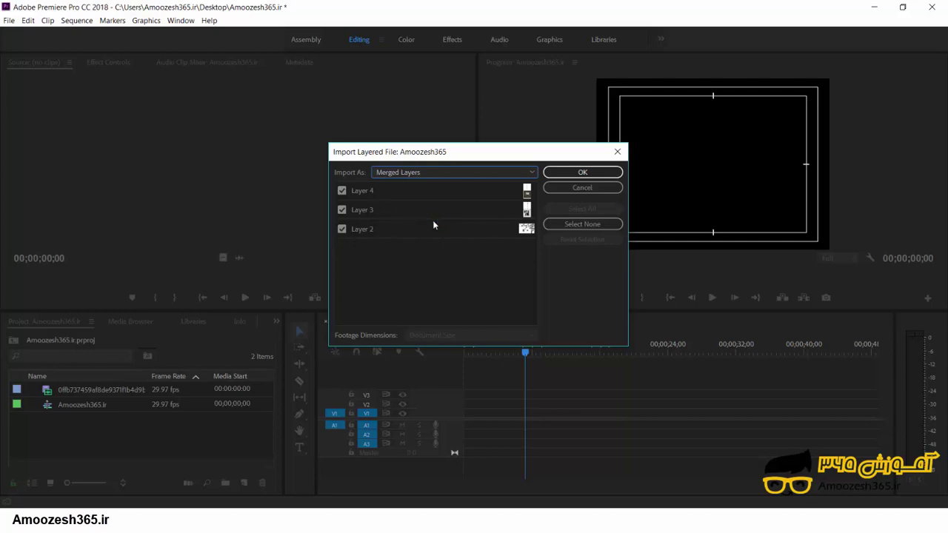
# Toggle the Layer 2–4 checkboxes and switch Import As to Individual Layers
pyautogui.click(339, 232)
pyautogui.click(342, 229)
pyautogui.click(343, 229)
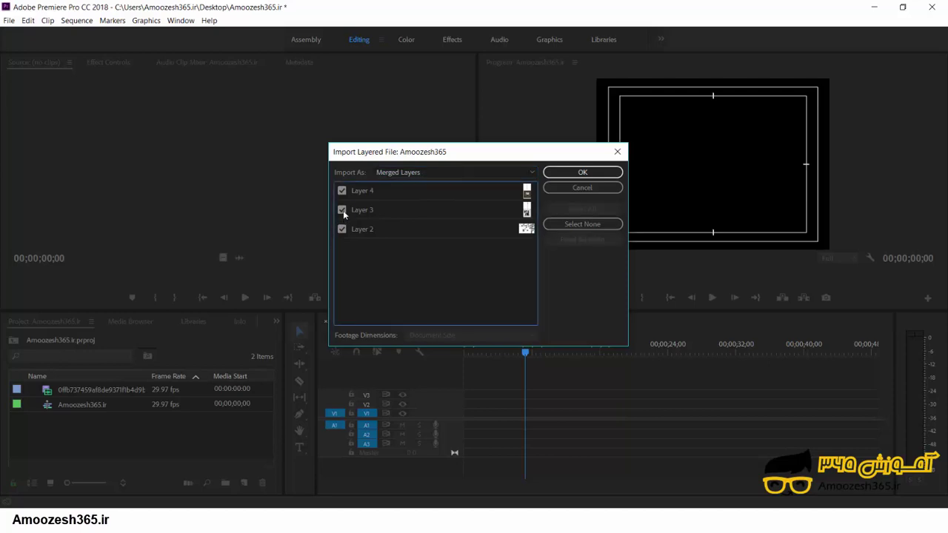
pyautogui.click(343, 211)
pyautogui.click(343, 211)
pyautogui.click(341, 190)
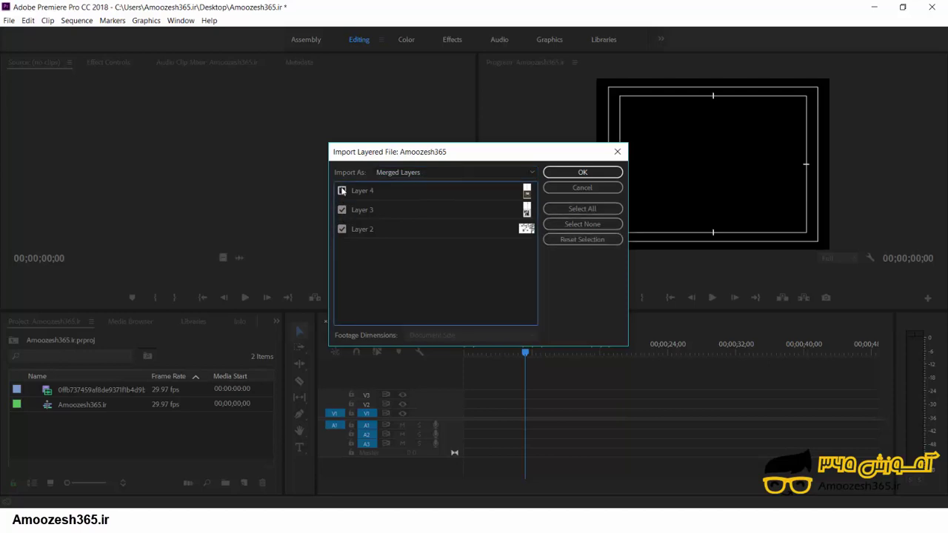
pyautogui.click(341, 190)
pyautogui.click(499, 177)
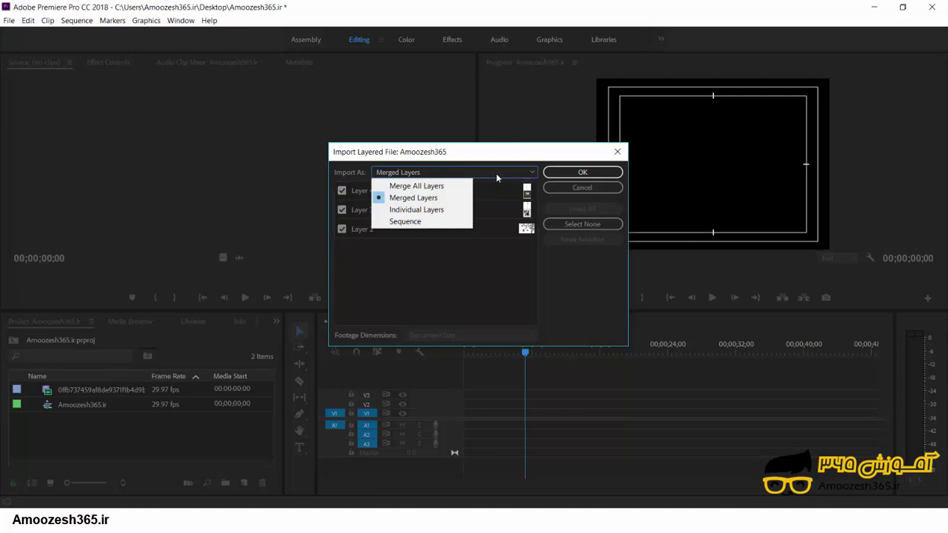
pyautogui.click(403, 211)
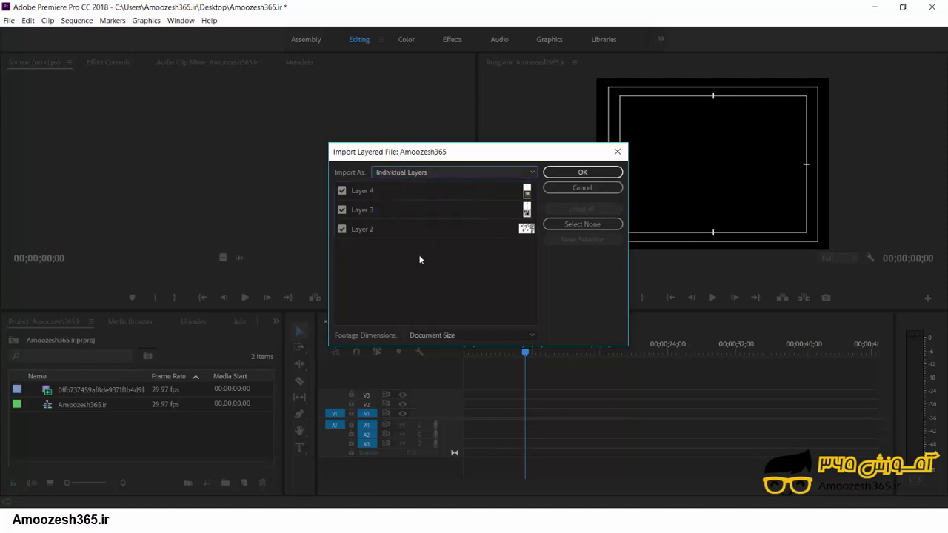
# Recheck Layers 2–4, set Import As to Sequence and confirm the import
pyautogui.click(342, 229)
pyautogui.click(343, 211)
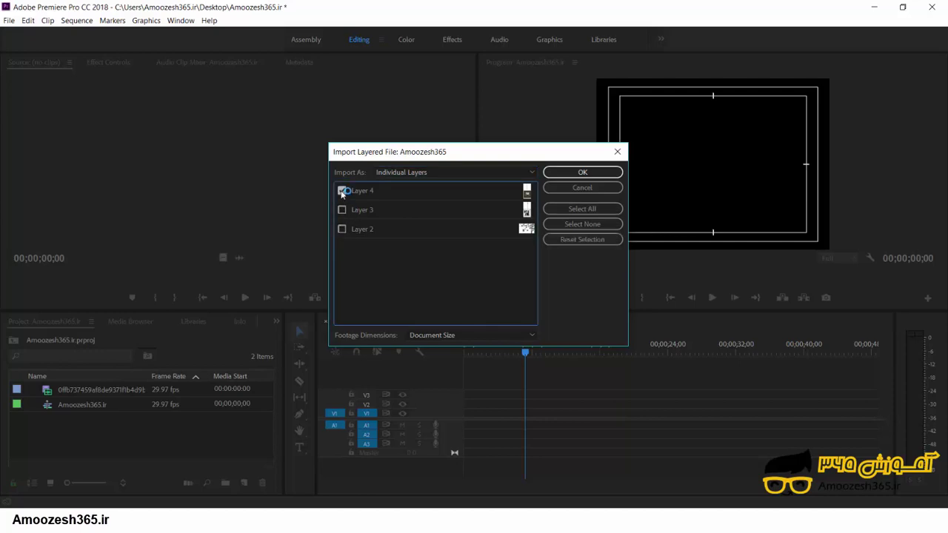
pyautogui.click(342, 190)
pyautogui.click(342, 191)
pyautogui.click(341, 211)
pyautogui.click(343, 229)
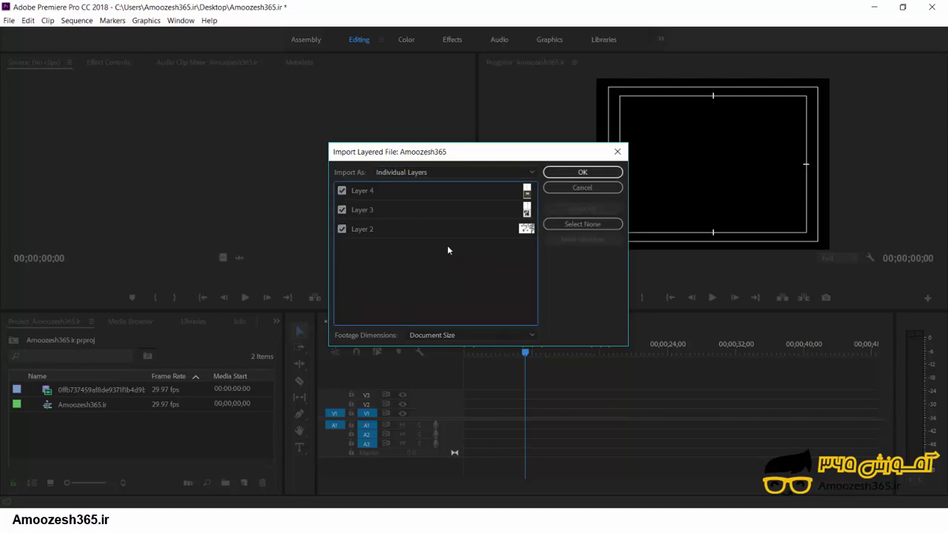
pyautogui.click(526, 173)
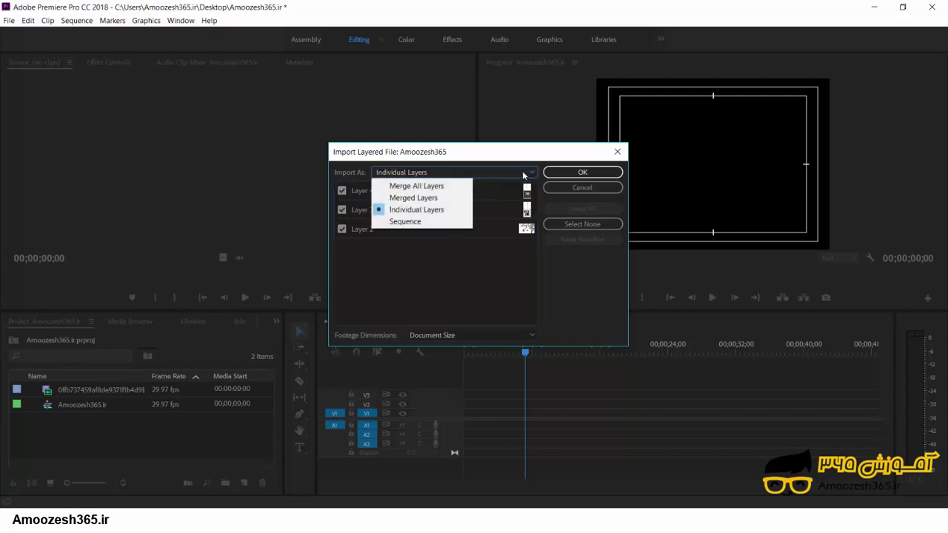
pyautogui.click(436, 223)
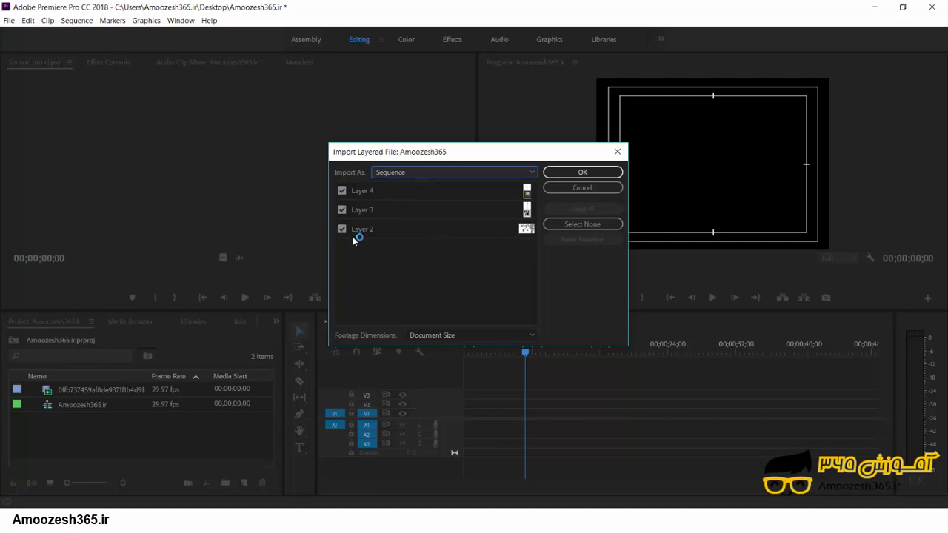
pyautogui.click(583, 173)
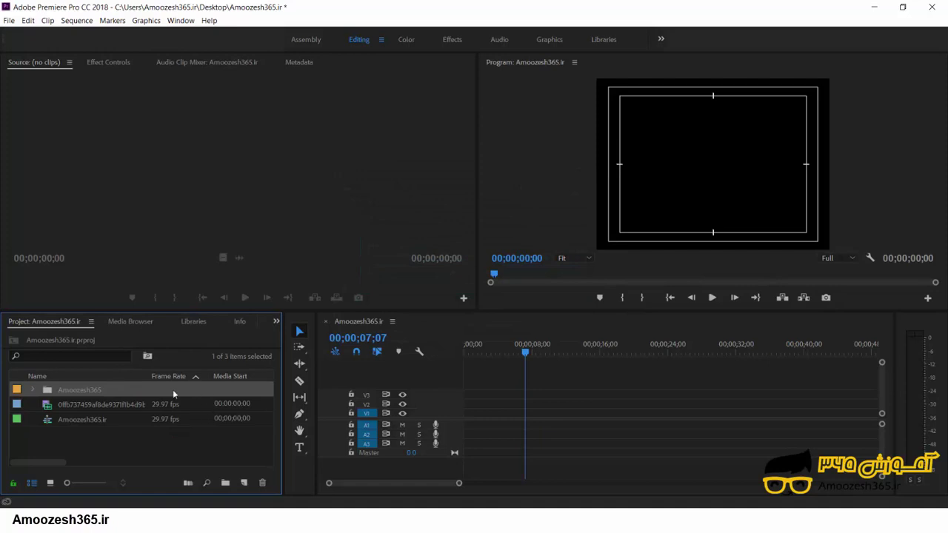
# Open the Amoozesh365 bin and select the Layer 4, 3 and 2 PSDs and the Amoozesh365 sequence
pyautogui.doubleClick(48, 393)
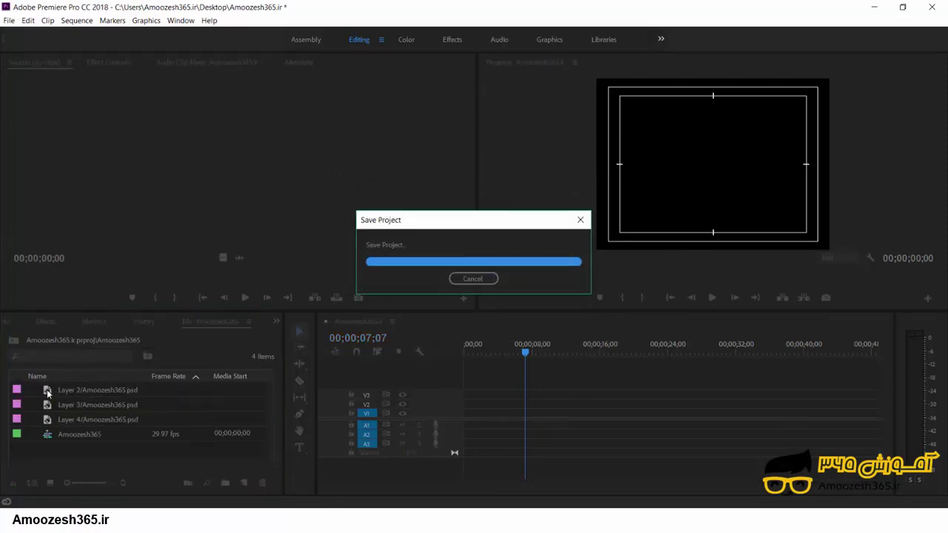
pyautogui.click(118, 421)
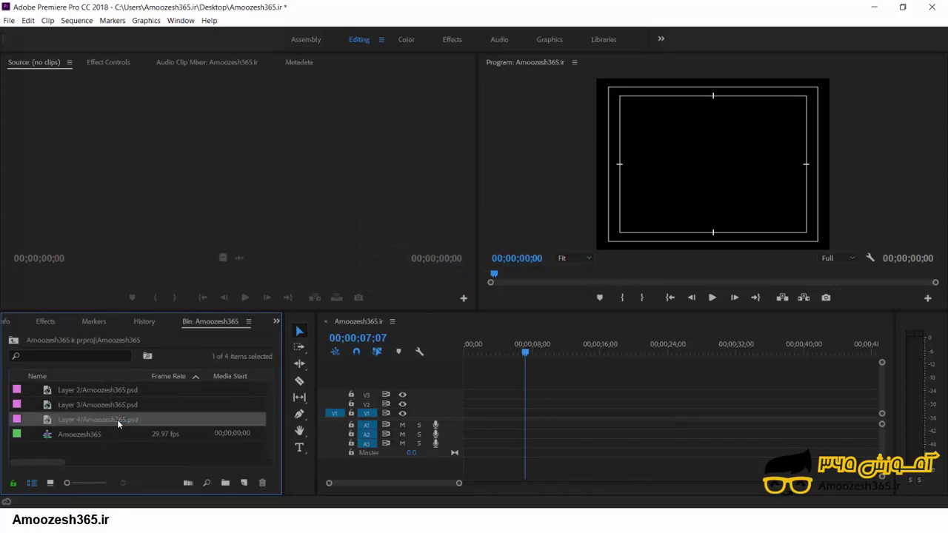
pyautogui.click(130, 406)
pyautogui.click(122, 391)
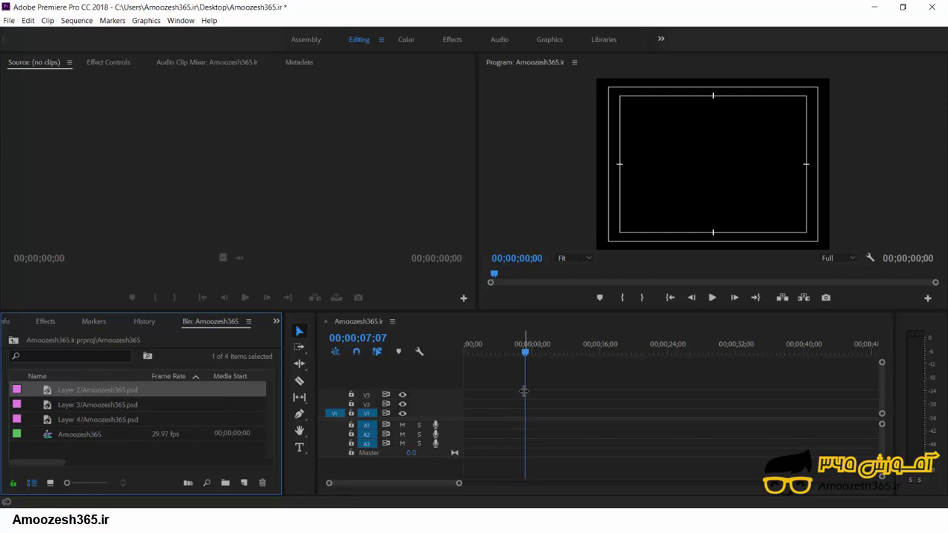
pyautogui.click(62, 394)
pyautogui.moveTo(62, 394); pyautogui.dragTo(50, 396)
pyautogui.click(89, 437)
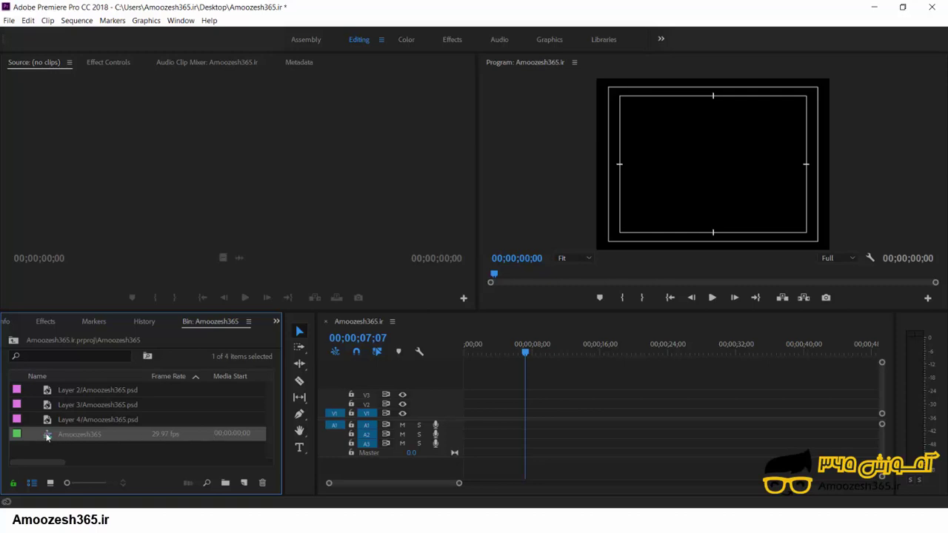
# Open the Amoozesh365 sequence and select the Layer 3 and Layer 4 clips on V2 and V3
pyautogui.doubleClick(46, 437)
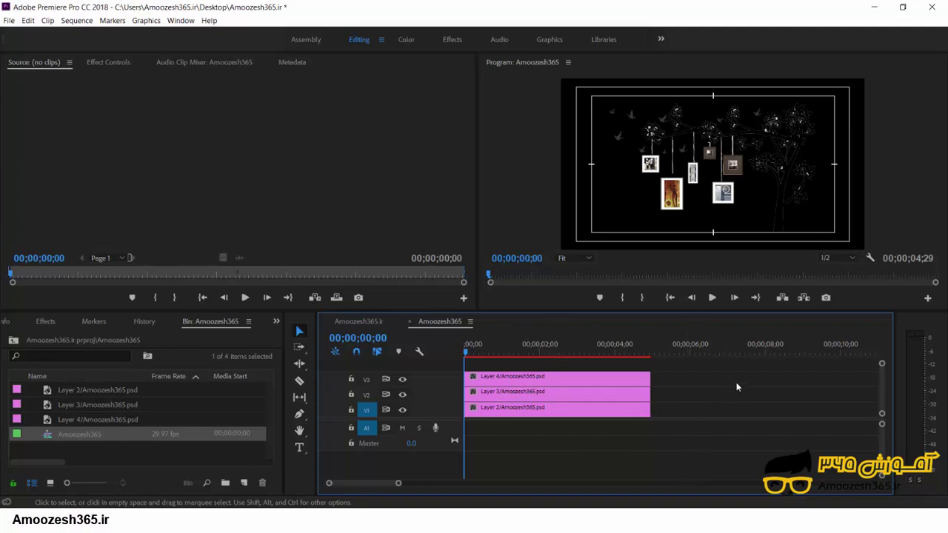
pyautogui.click(566, 391)
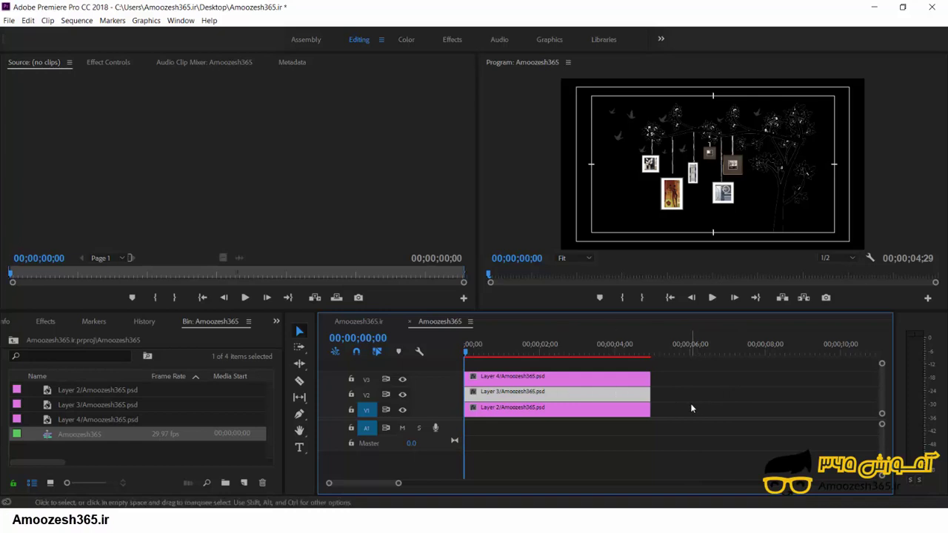
pyautogui.click(552, 381)
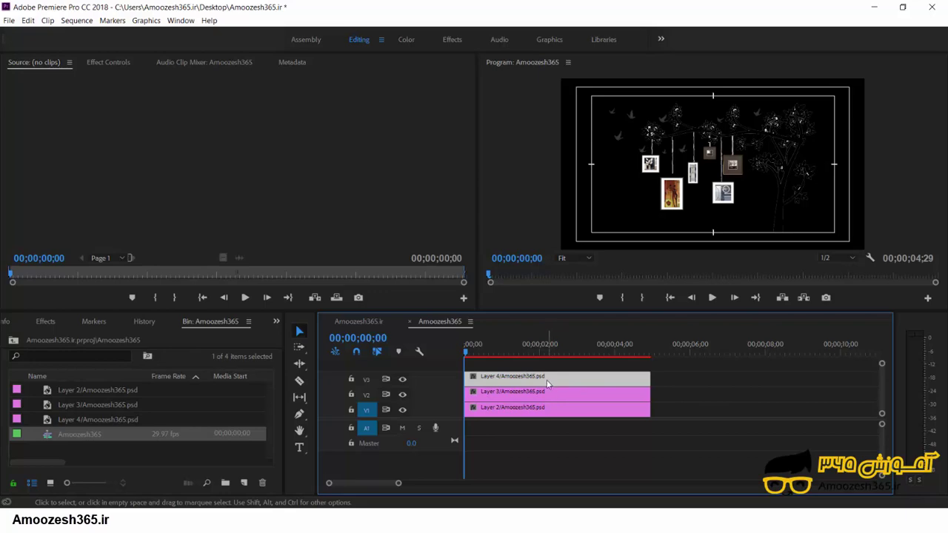
# Inspect the Layer 4 clip's context menu and the Edit menu without choosing anything
pyautogui.rightClick(548, 384)
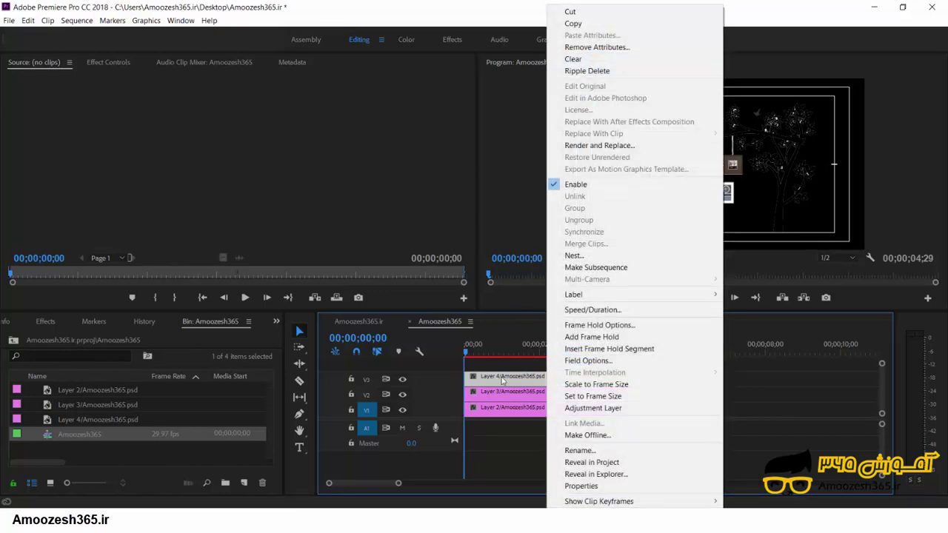
pyautogui.click(502, 381)
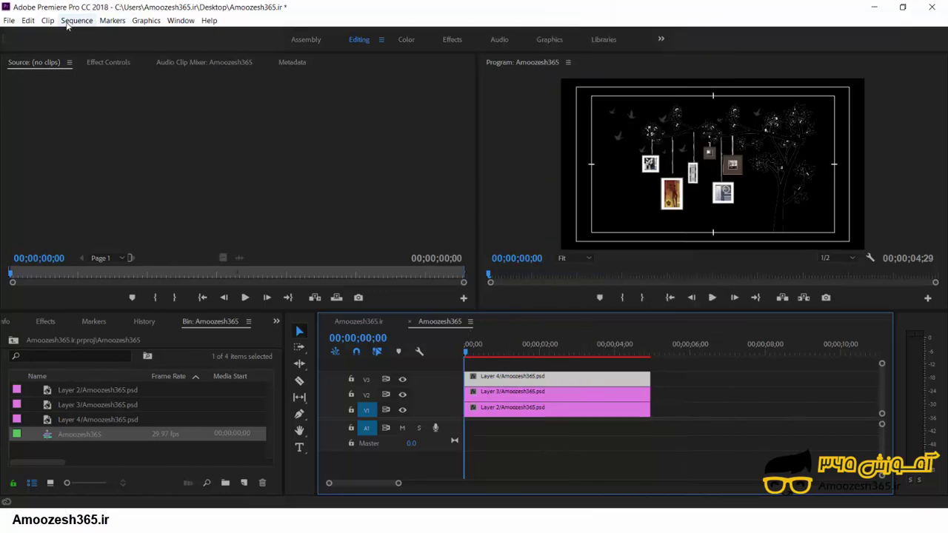
pyautogui.click(29, 20)
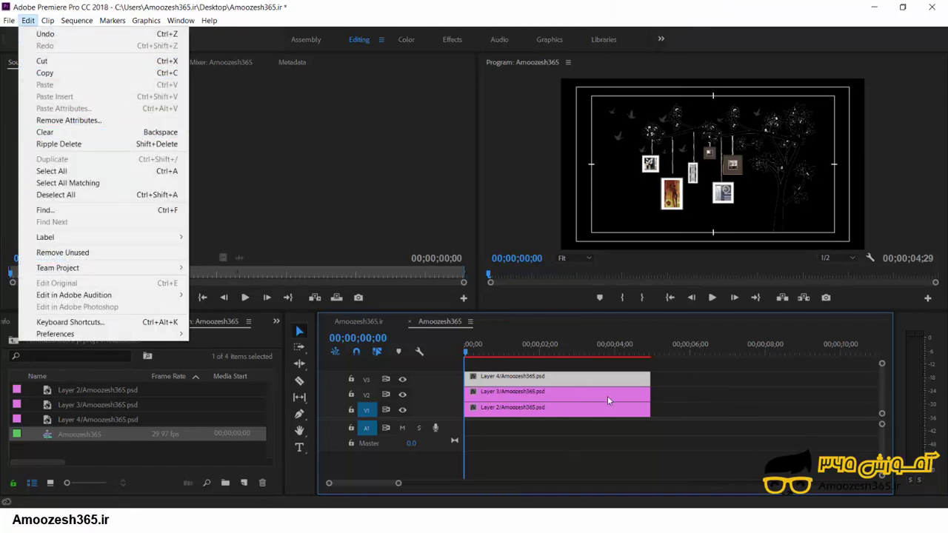
pyautogui.click(687, 385)
pyautogui.click(547, 380)
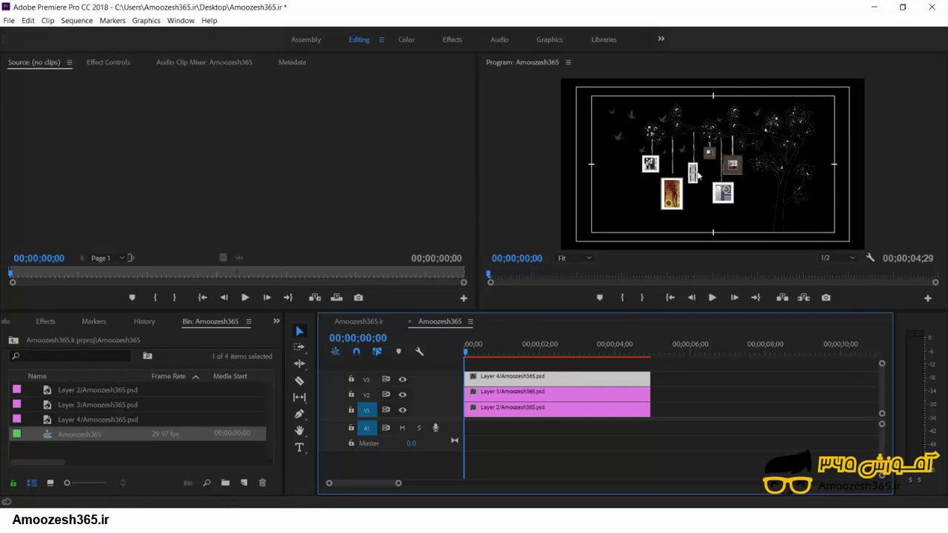
# Toggle the Program monitor's safe margins off and on, then scale Layer 4 to frame size
pyautogui.rightClick(705, 159)
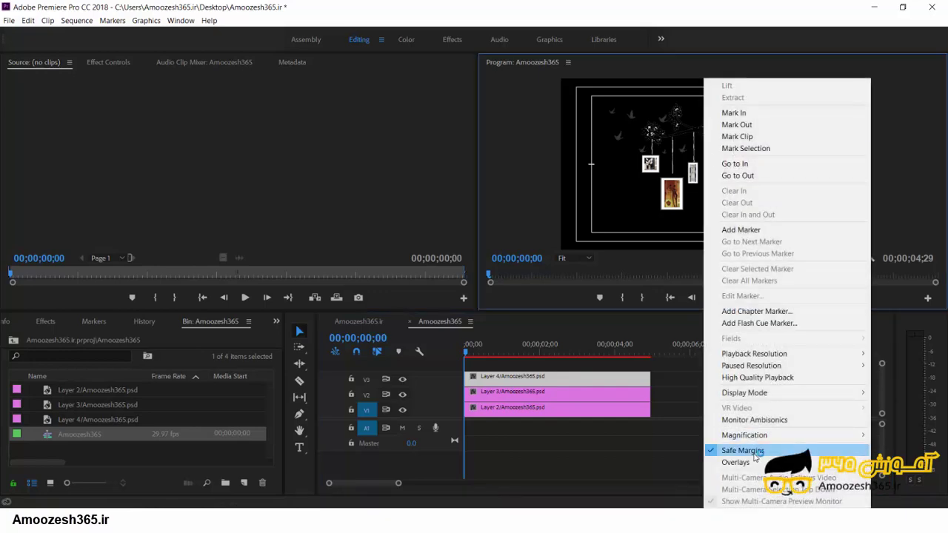
pyautogui.click(757, 453)
pyautogui.rightClick(688, 231)
pyautogui.click(741, 452)
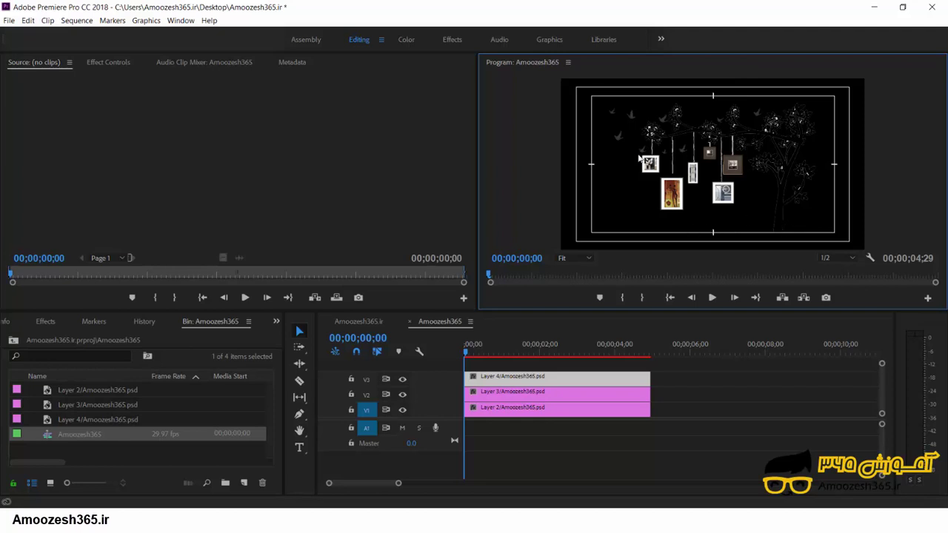
pyautogui.rightClick(502, 395)
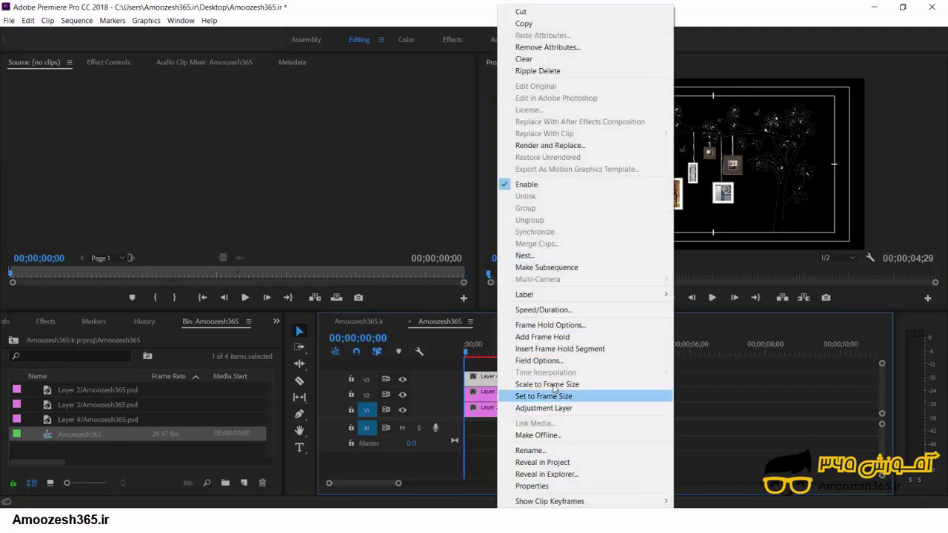
pyautogui.click(568, 384)
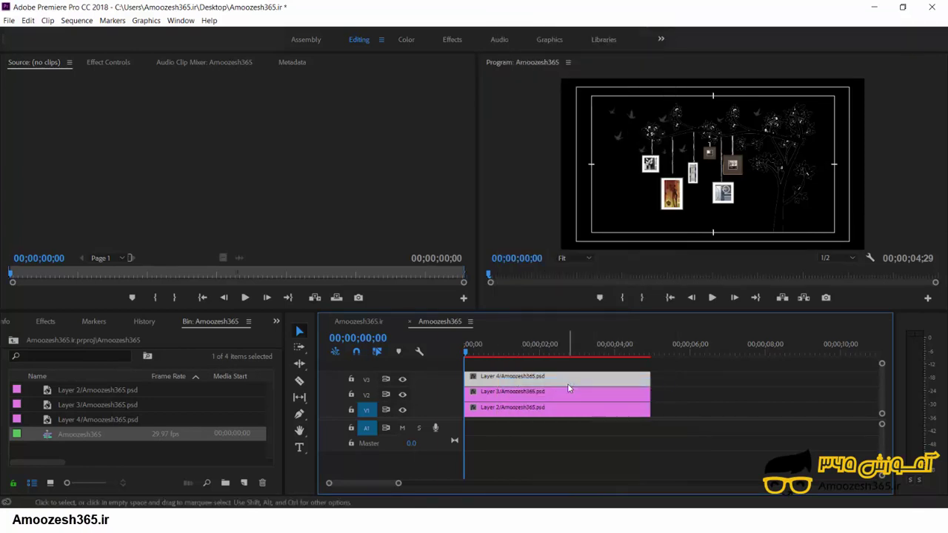